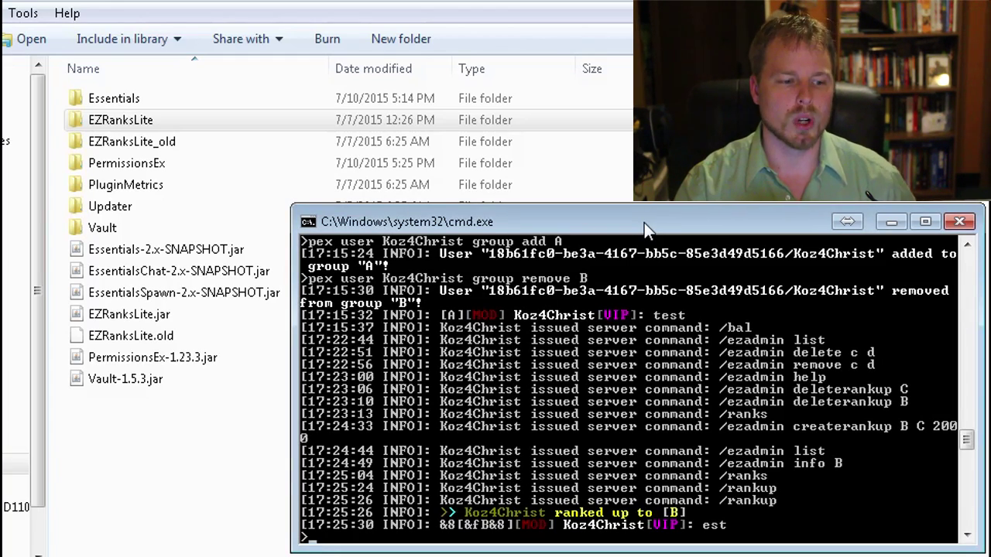
Stop the running Minecraft server with the stop command and close its console window.
left_click(125, 126)
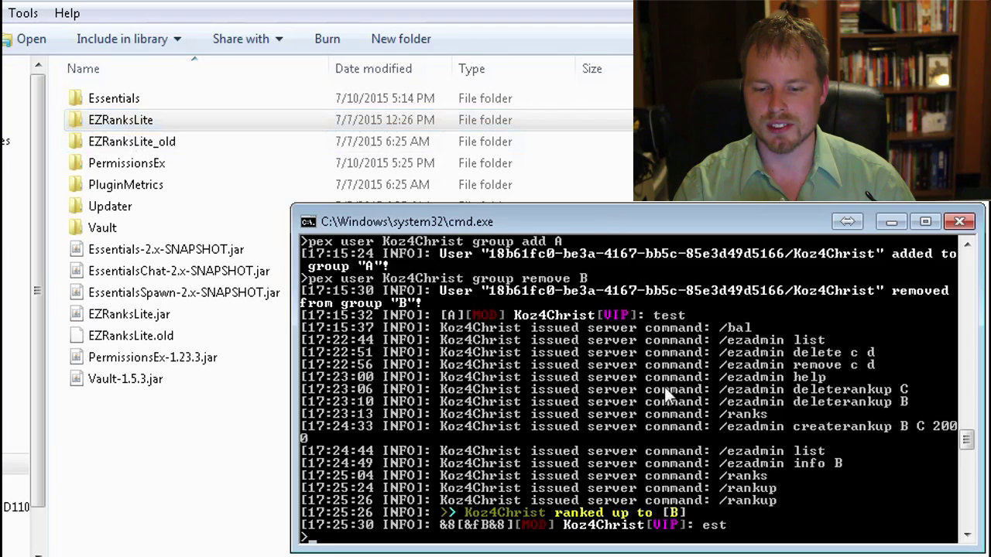
type("stop")
key("Return")
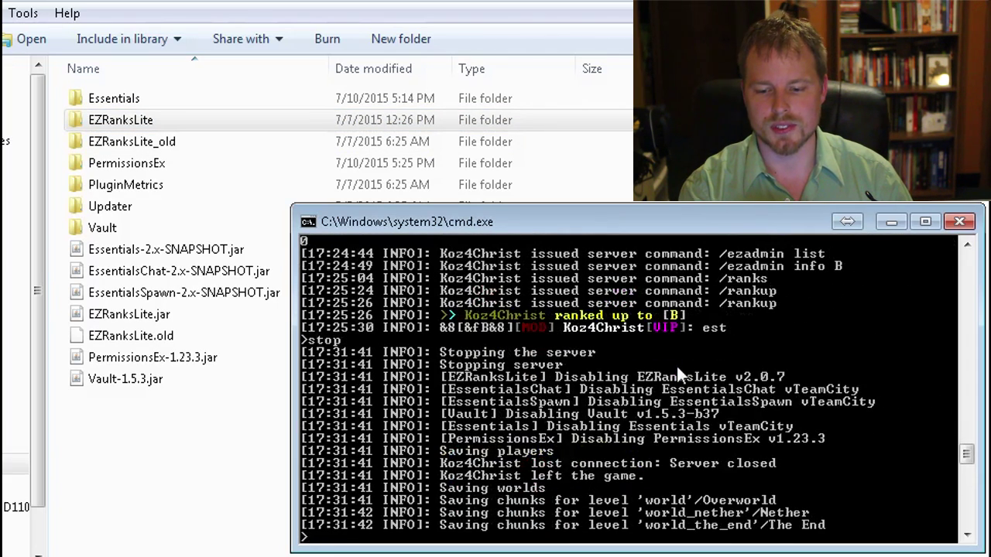
key("Return")
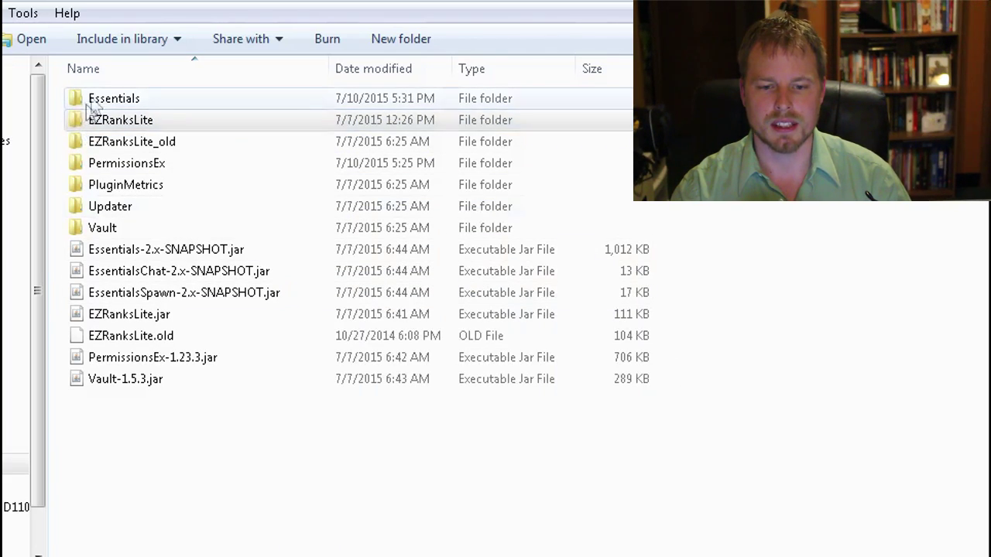
Delete the EZRanksLite folder from the server's plugins folder, sending it to the Recycle Bin.
left_click(108, 120)
key("Delete")
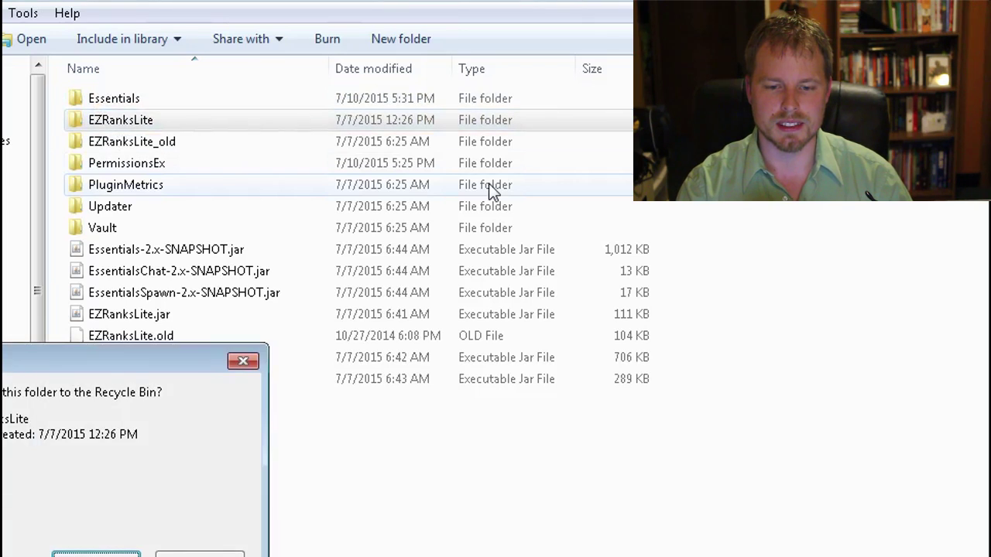
key("Return")
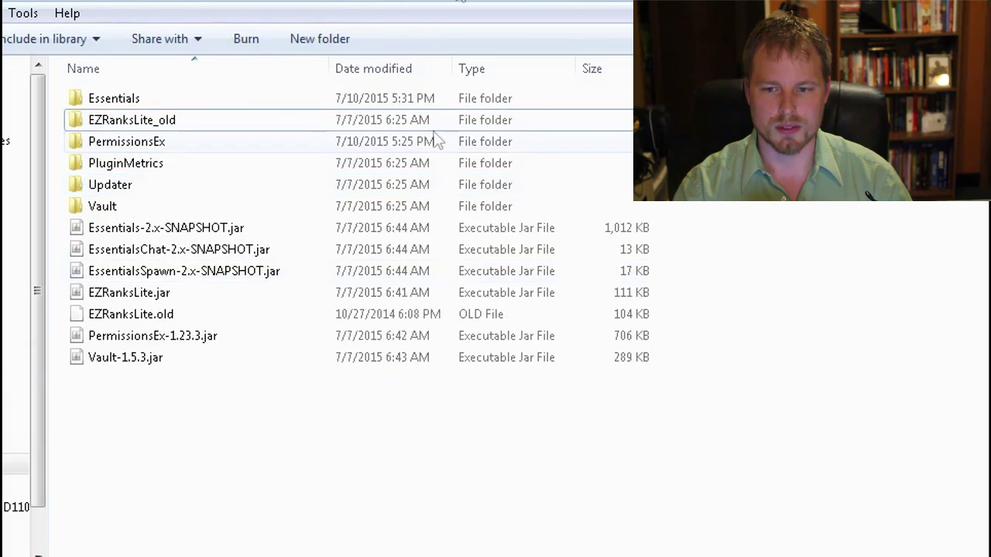
Run START.bat to regenerate the EZRanksLite plugin folder, then stop the server and close its console.
left_click(483, 3)
left_click(132, 488)
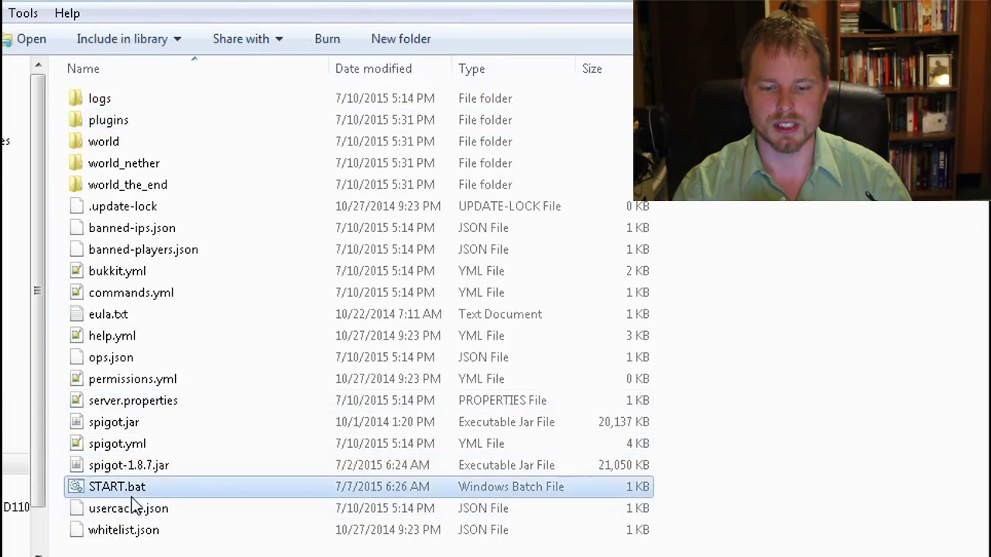
double_click(112, 120)
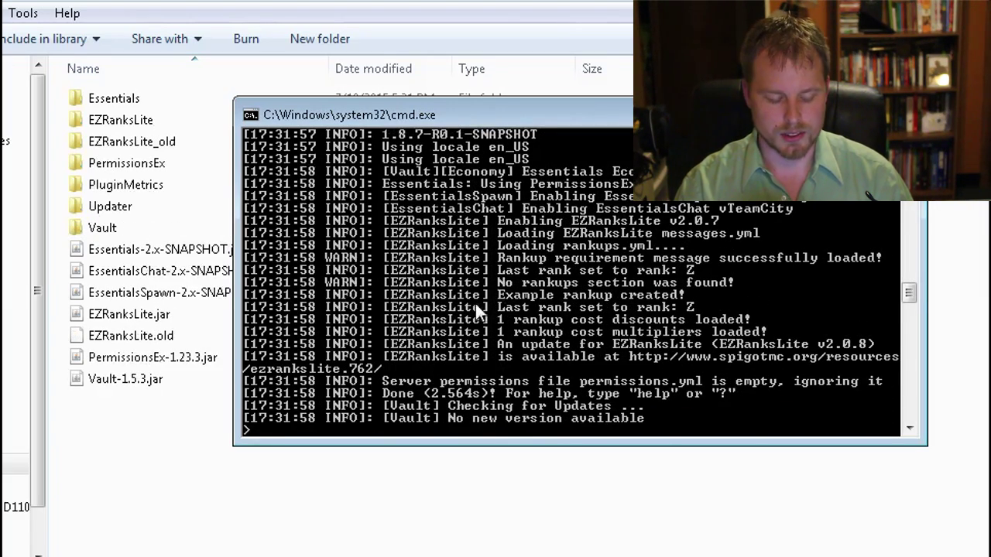
key("Return")
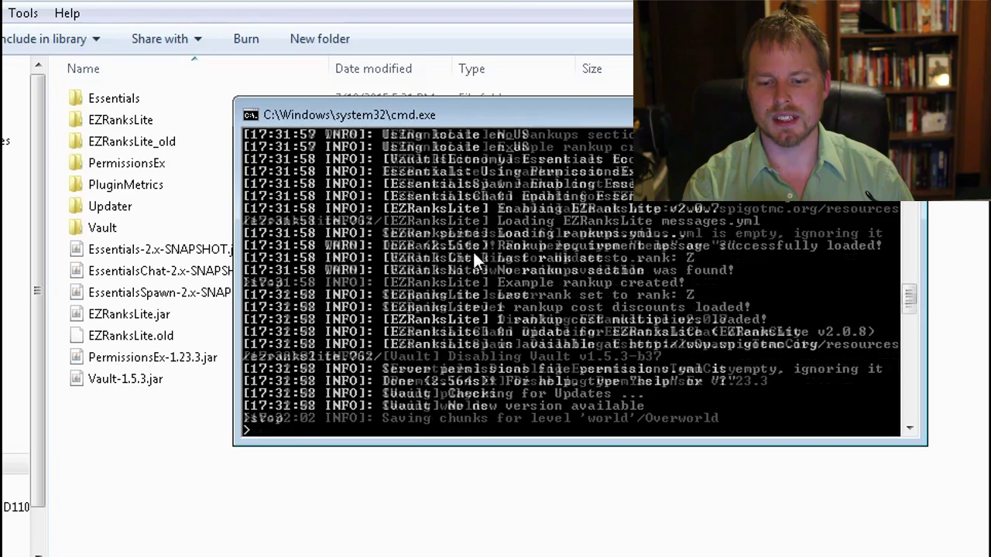
key("Return")
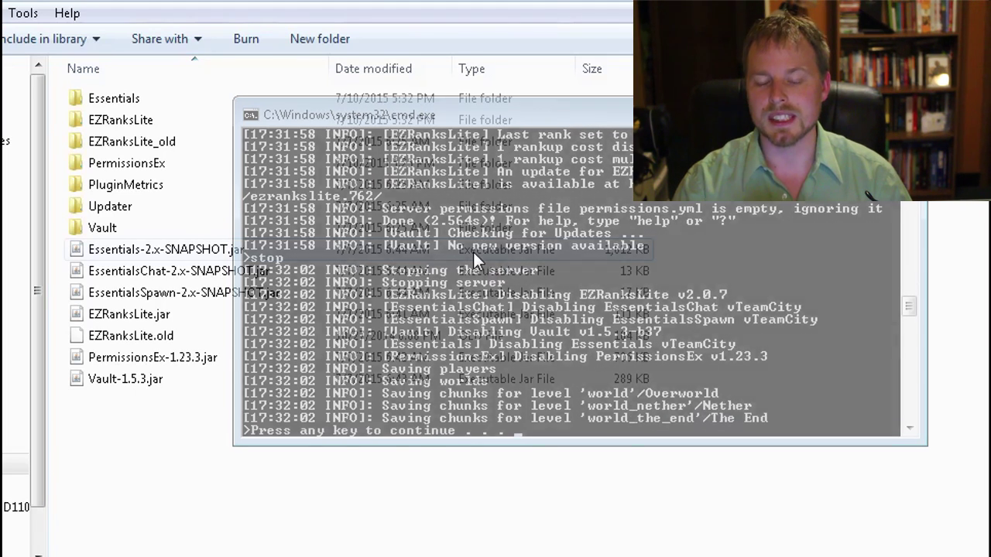
Duplicate rankups.yml inside the EZRanksLite_old folder and name the copy old_rankups.yml.
double_click(132, 149)
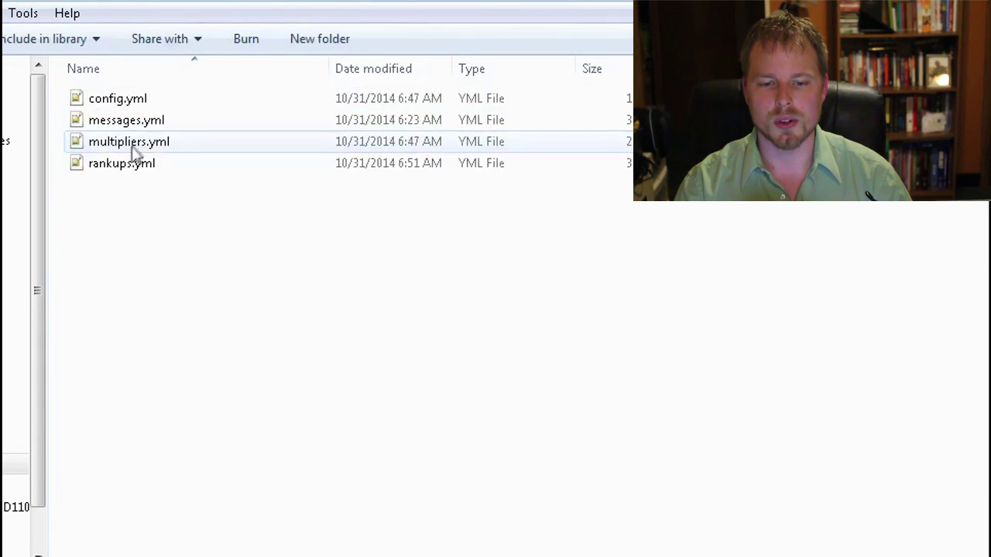
left_click(141, 174)
key("ctrl+c")
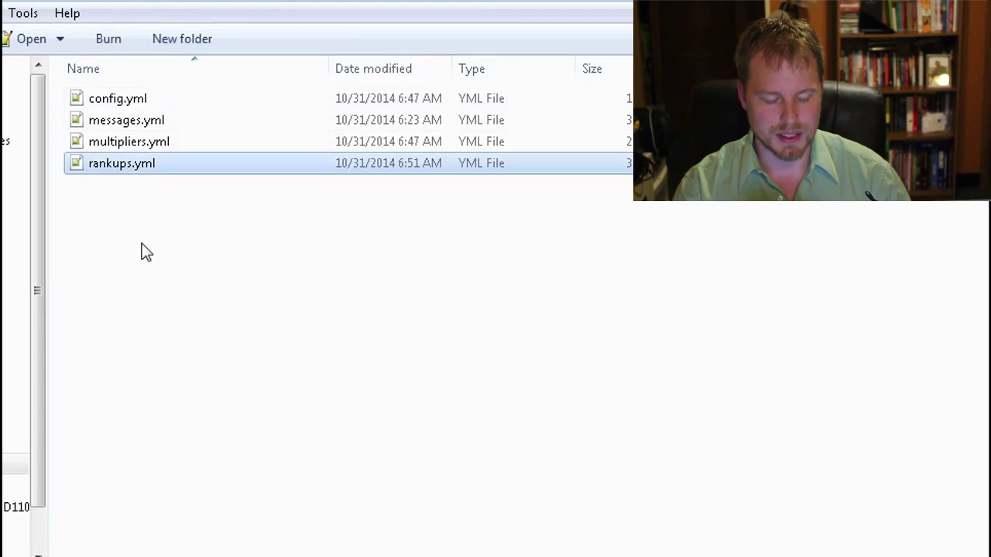
left_click(142, 250)
key("ctrl+v")
left_click(150, 163)
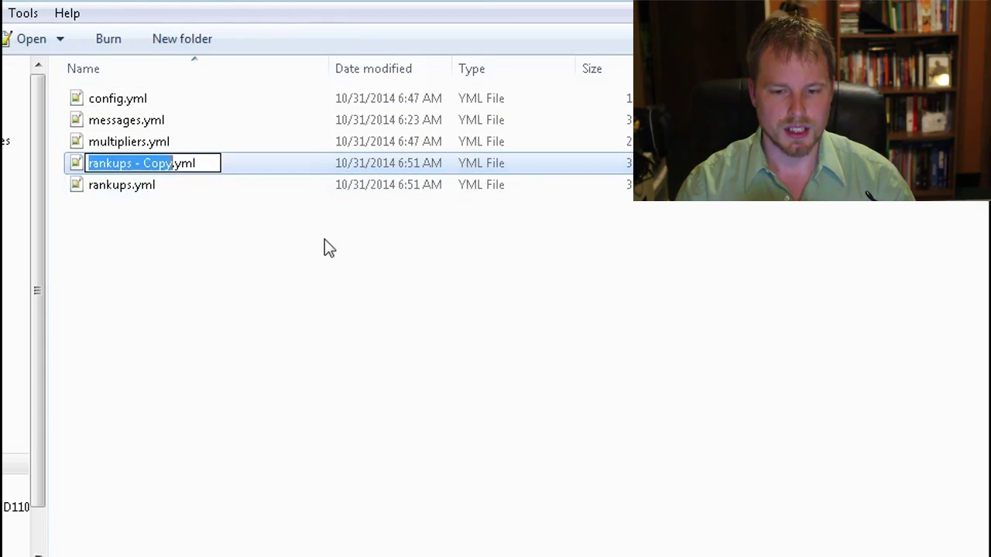
type("old_rankups")
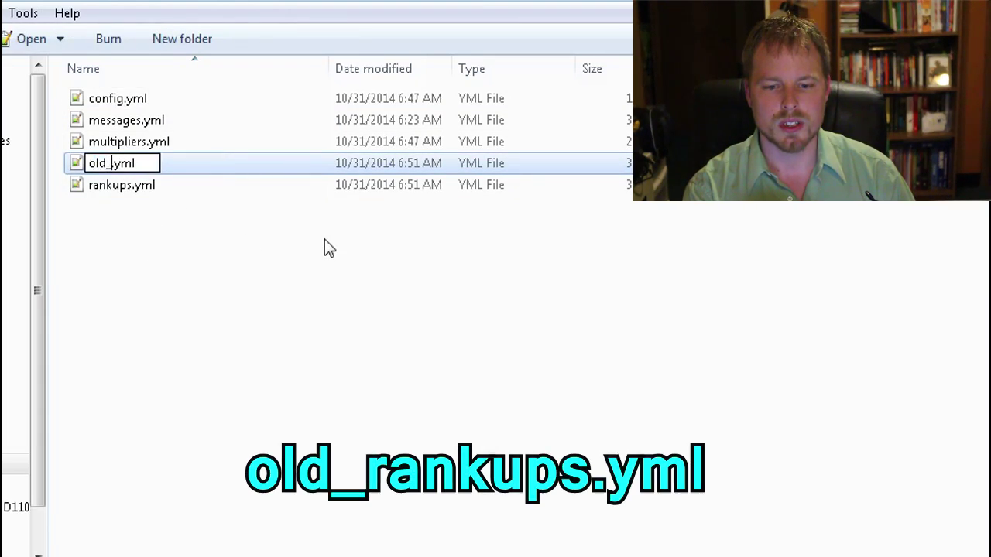
key("Return")
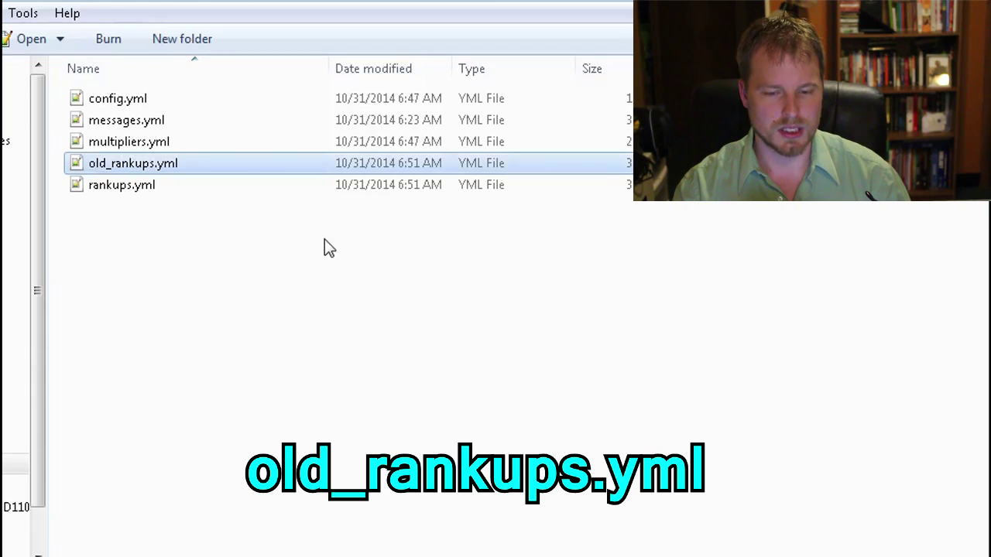
Paste the old rankups file into the newly generated EZRanksLite folder.
left_click(477, 4)
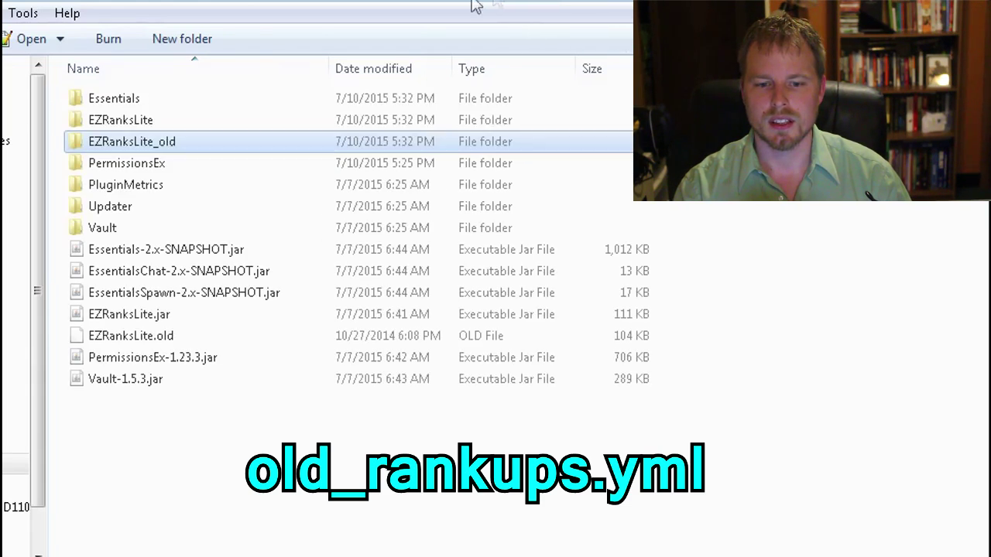
double_click(142, 124)
key("ctrl+v")
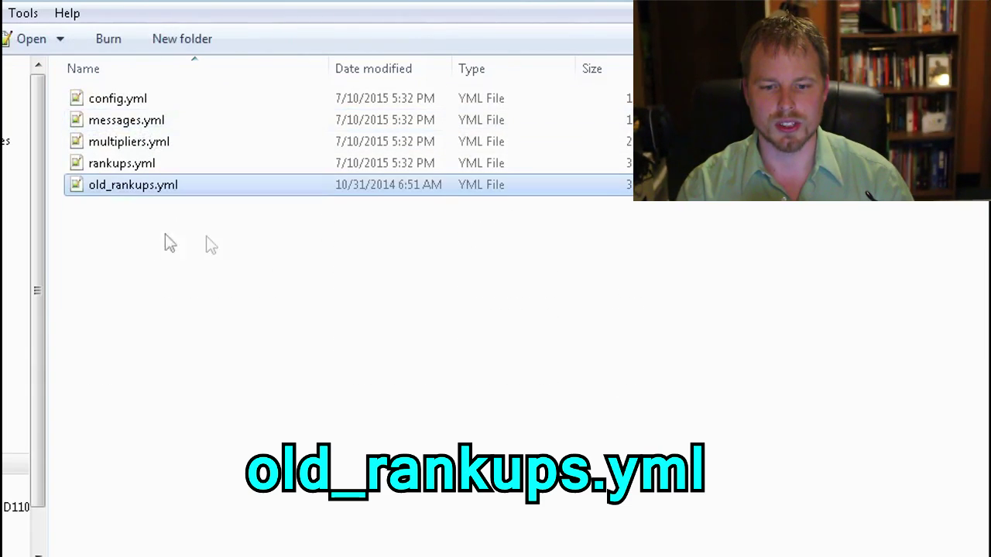
Start the server again with START.bat and open the EZRanksLite folder inside plugins.
left_click(497, 2)
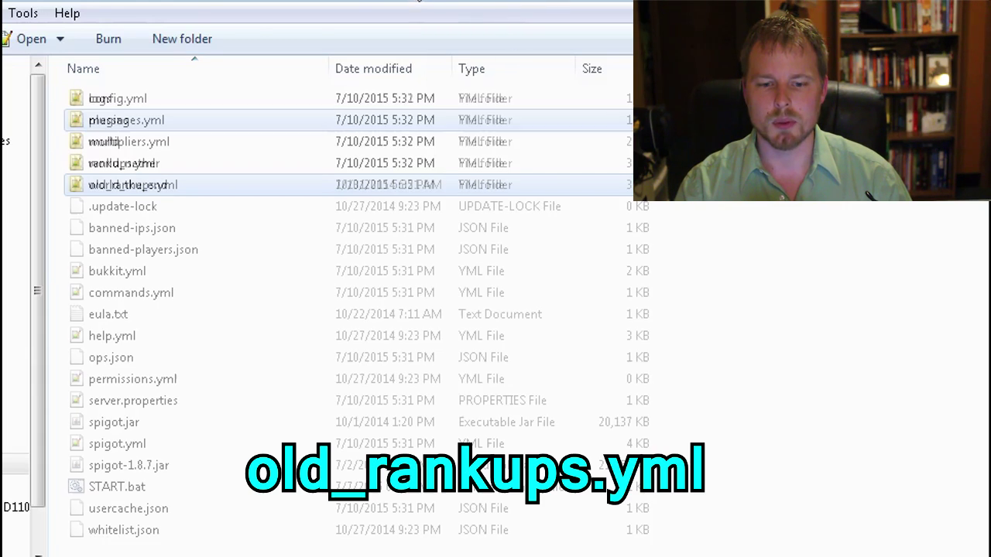
left_click(148, 484)
double_click(149, 484)
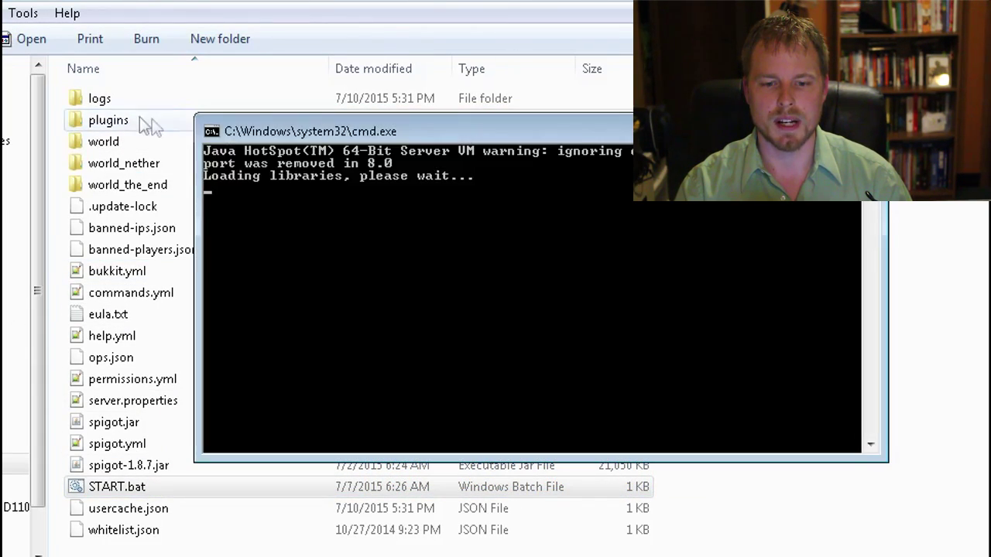
double_click(122, 122)
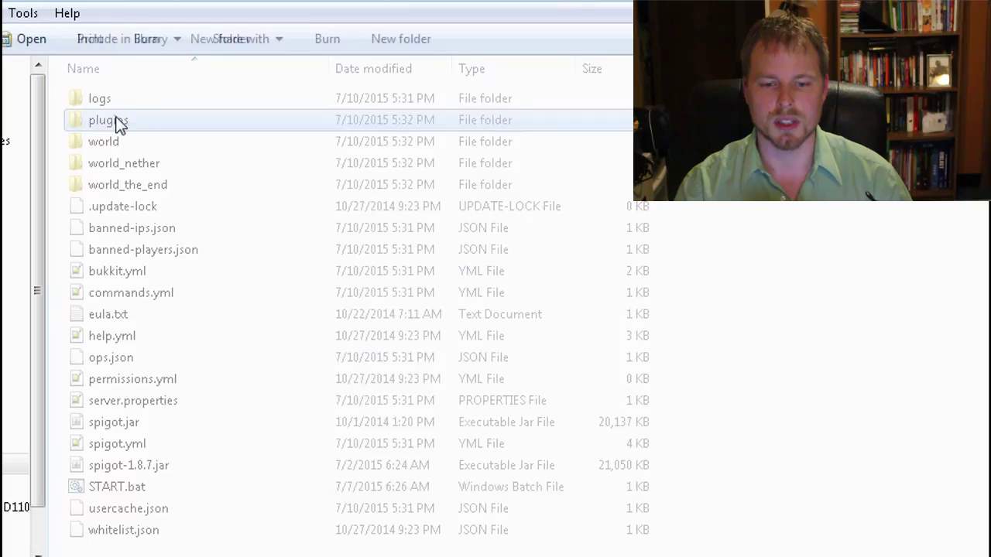
double_click(126, 122)
Review the server console log for the EZRanksLite conversion of the 1.x rankups to the 2.0 format.
key("alt+Tab")
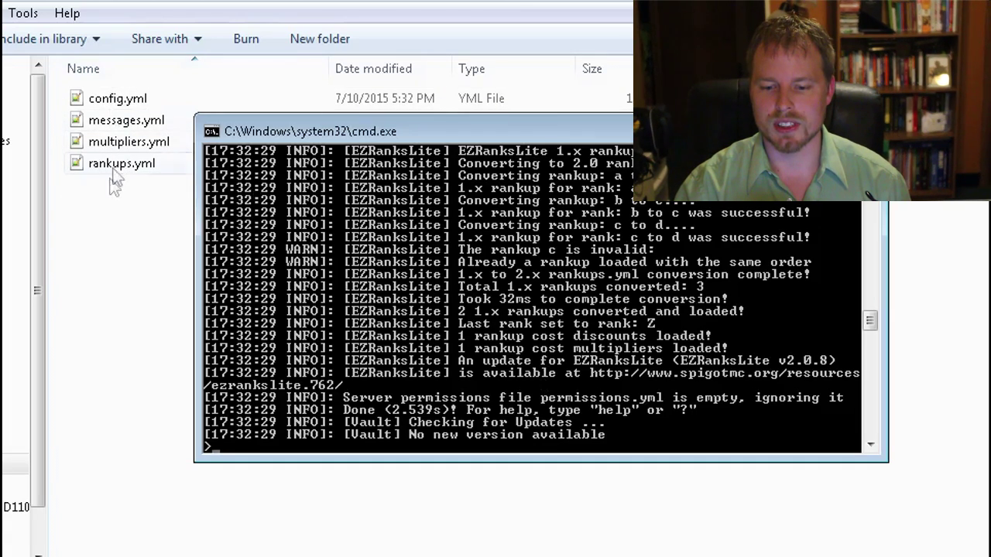
scroll(630, 368, "up", 5)
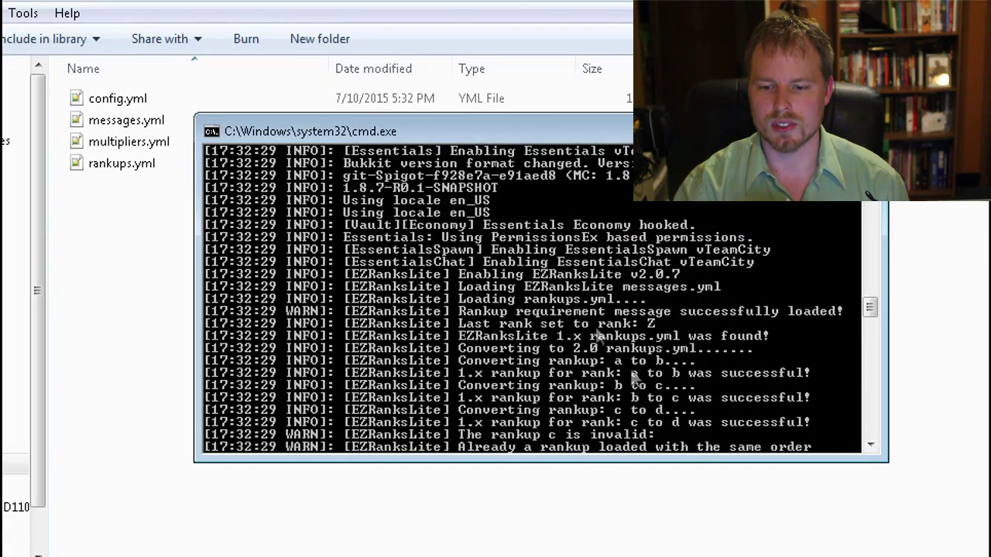
scroll(597, 309, "down", 1)
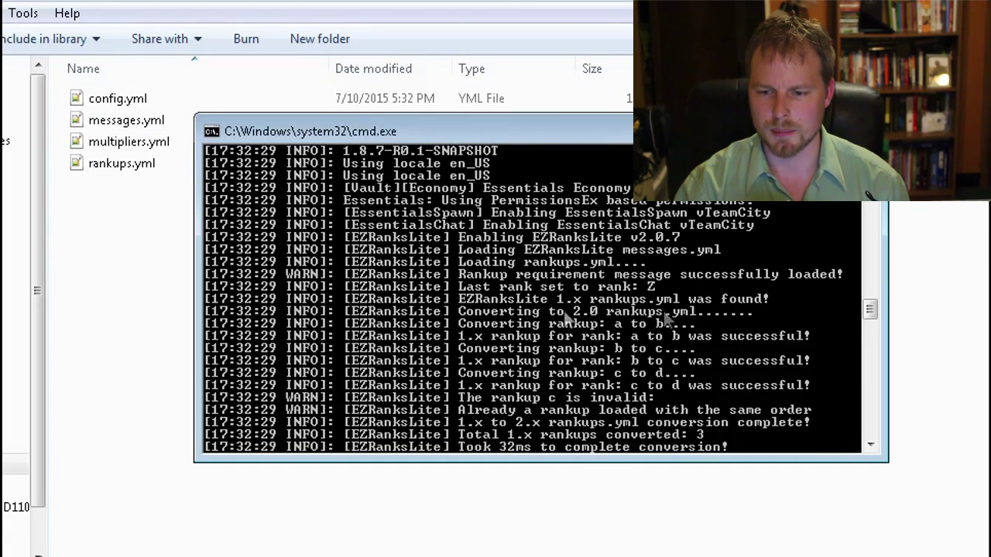
scroll(652, 309, "down", 2)
Open the converted rankups.yml and examine the rankup entries, especially the console commands that add and remove PermissionsEx groups.
left_click(162, 320)
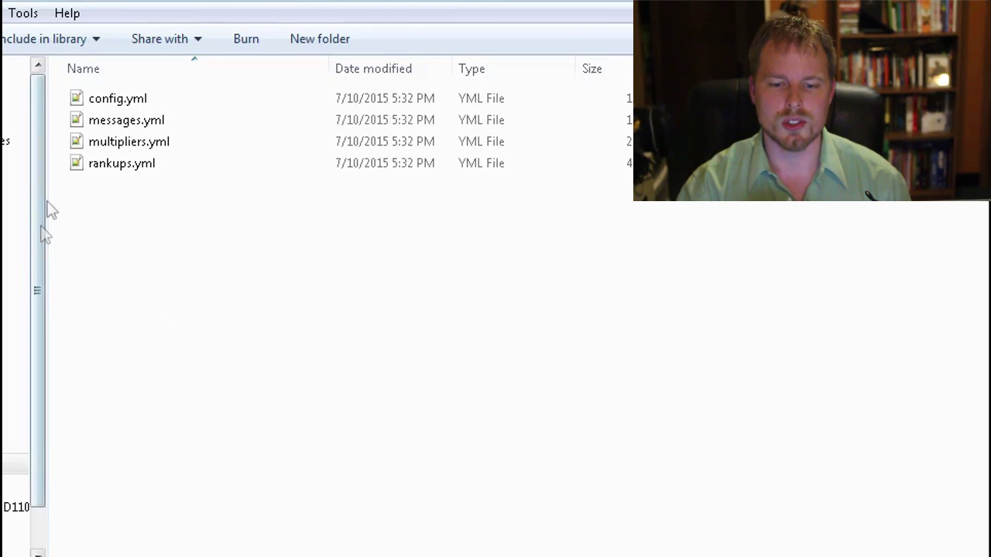
double_click(111, 166)
scroll(298, 236, "down", 5)
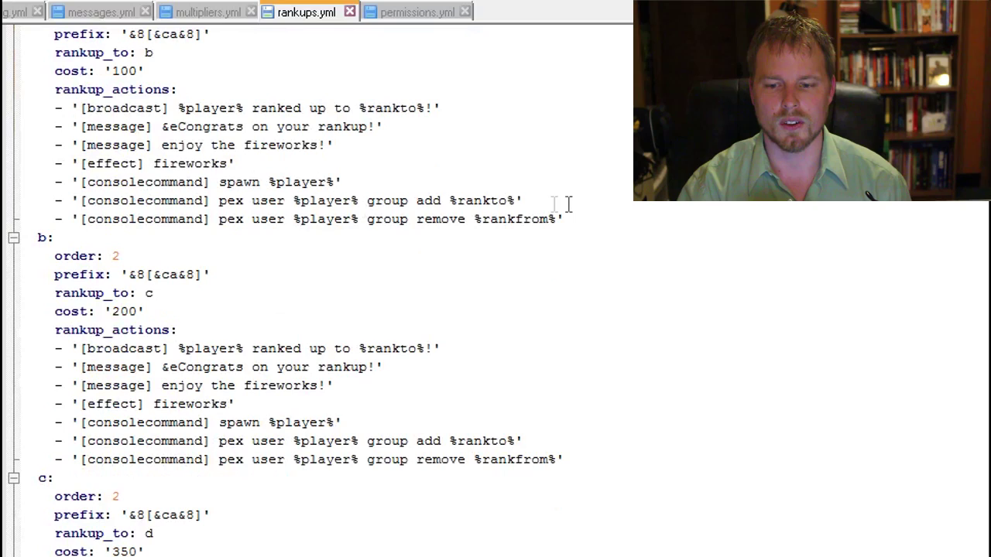
left_click(579, 219)
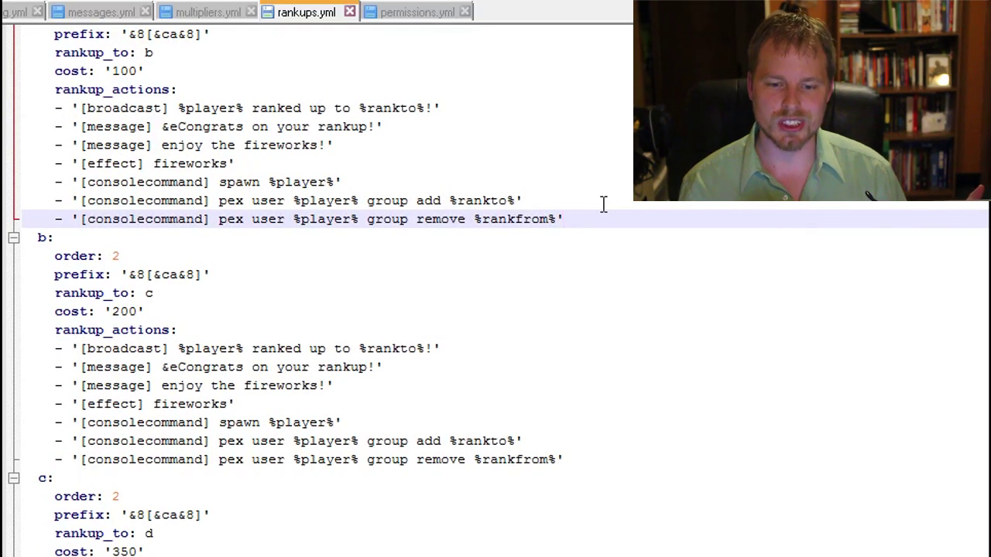
left_click(154, 164)
left_click(393, 148)
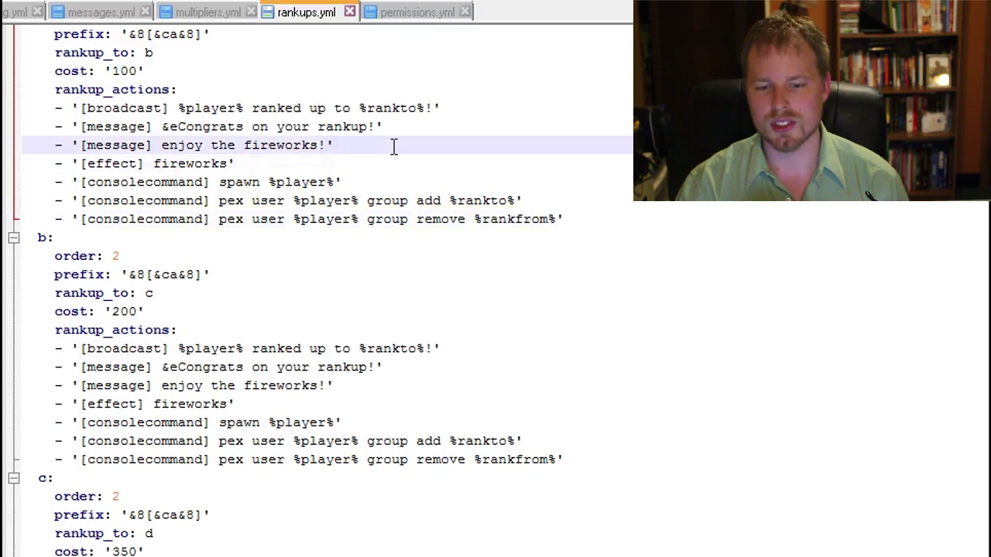
scroll(394, 148, "down", 3)
scroll(406, 195, "up", 3)
scroll(407, 195, "up", 1)
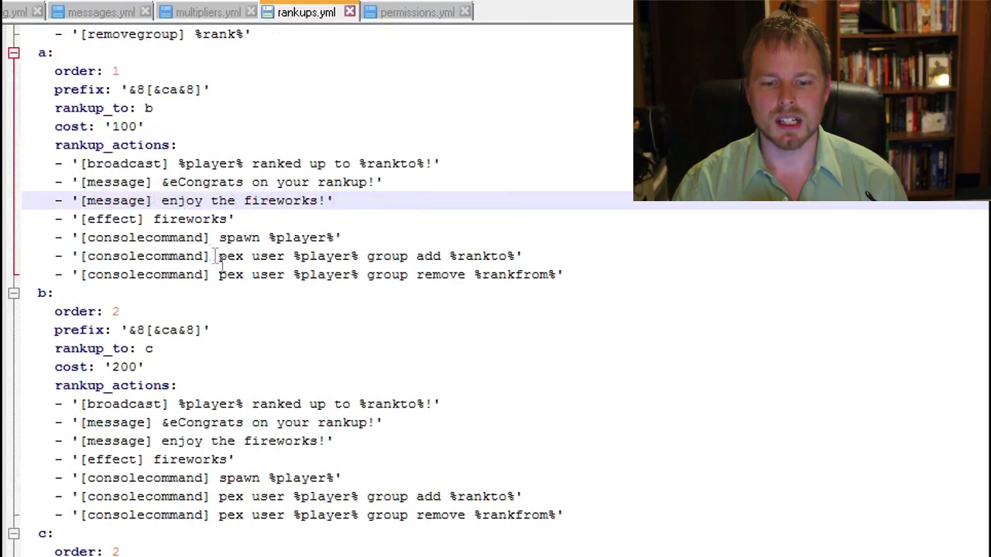
left_click_drag(588, 277, 50, 260)
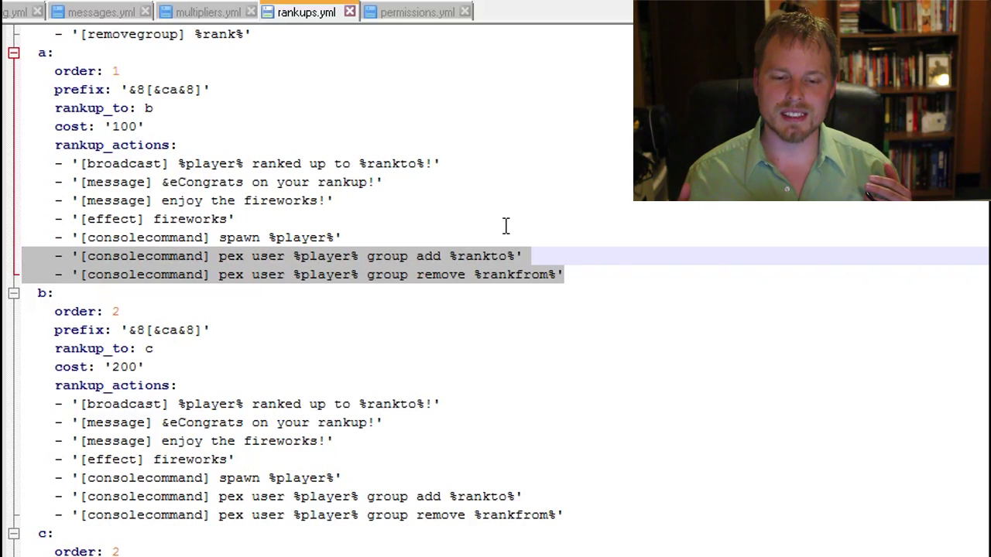
scroll(506, 233, "down", 2)
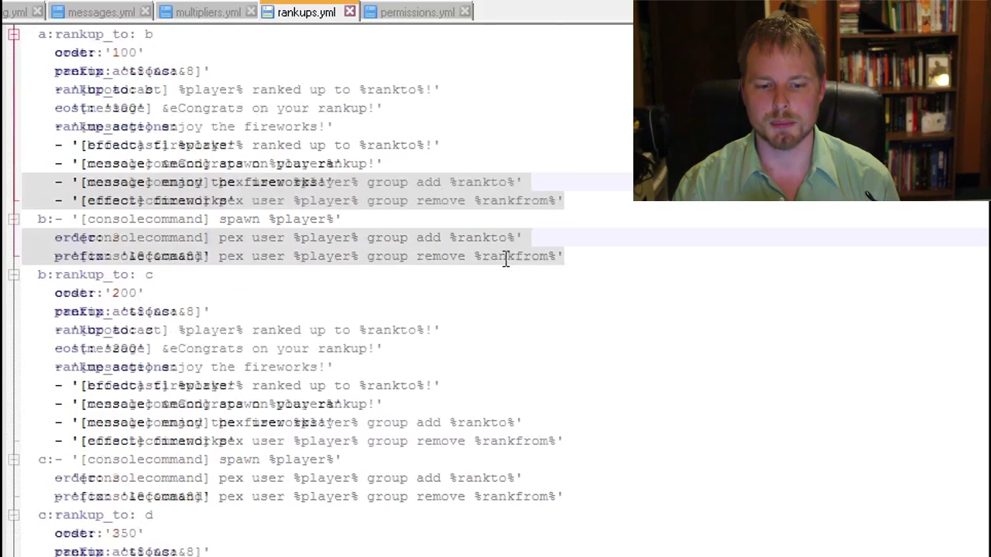
scroll(505, 260, "up", 10)
scroll(505, 260, "down", 14)
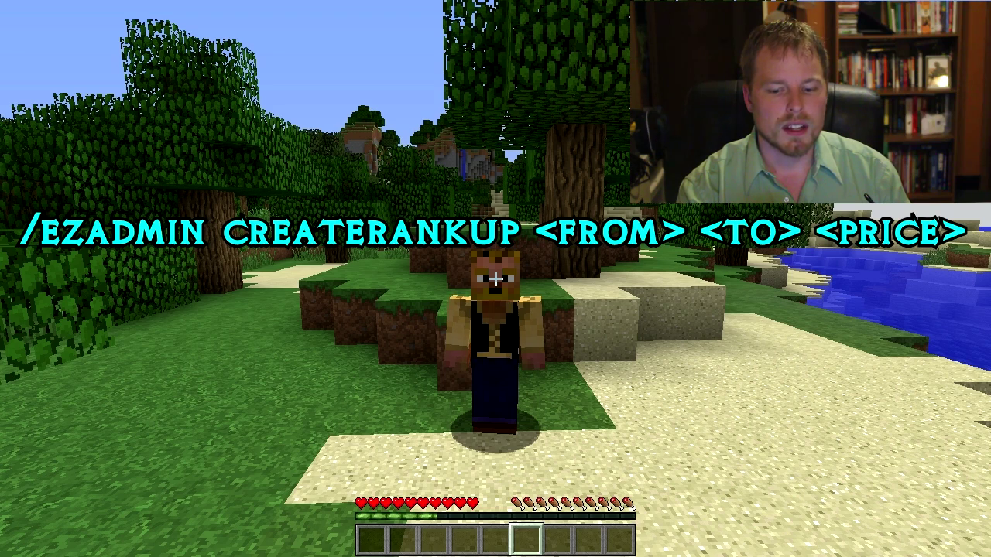
Create a rankup from rank B to rank C with a price of 2000 using the /ezadmin createrankup command.
key("slash")
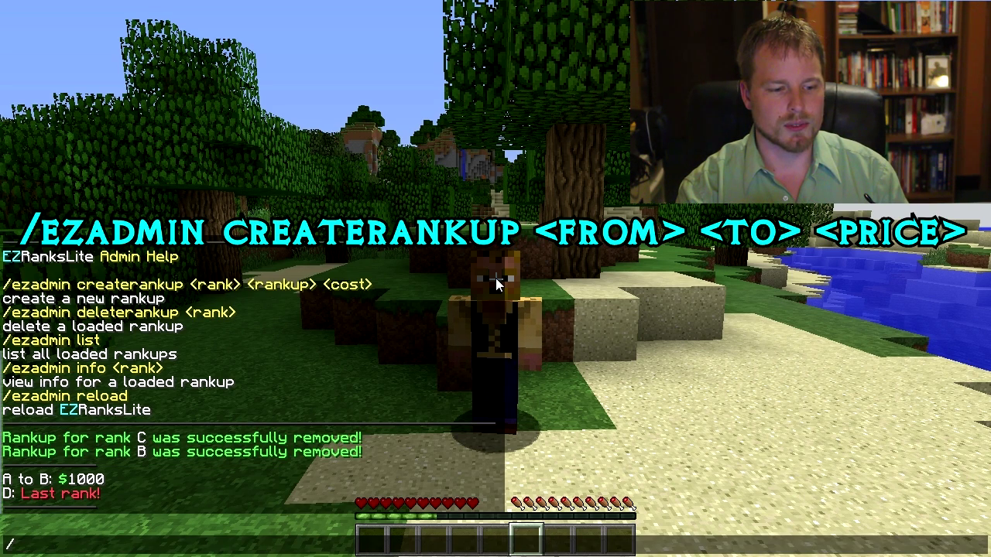
type("ezad")
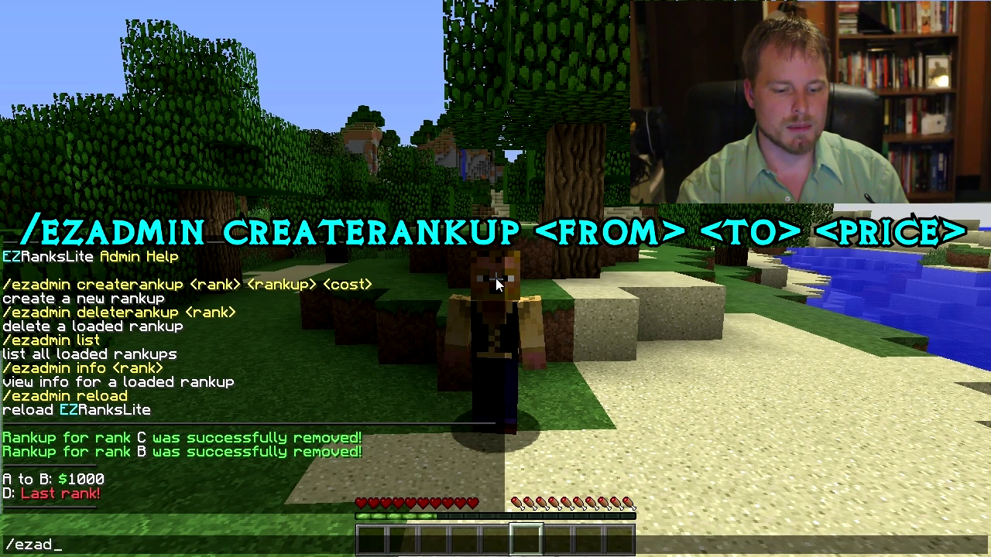
type("min createrankup ")
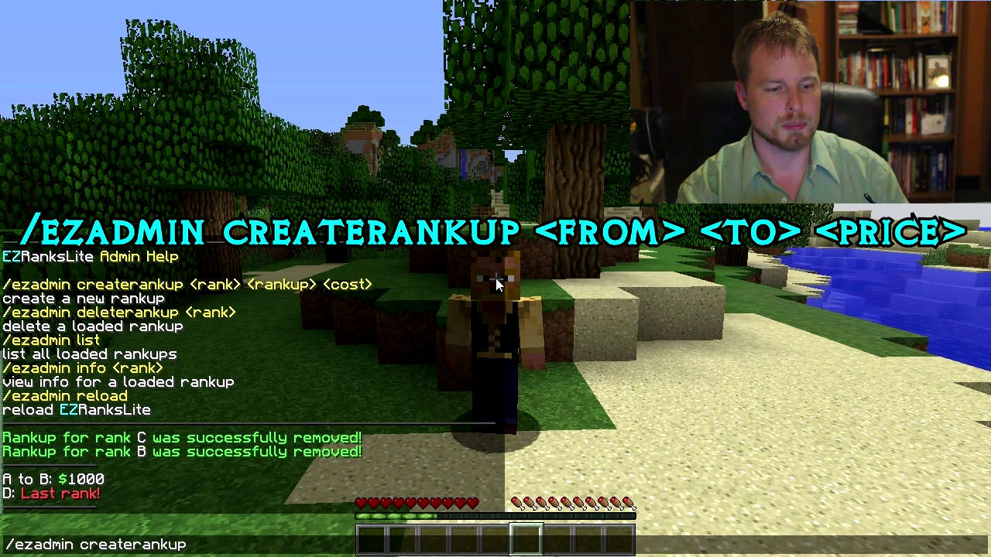
type("B C 100")
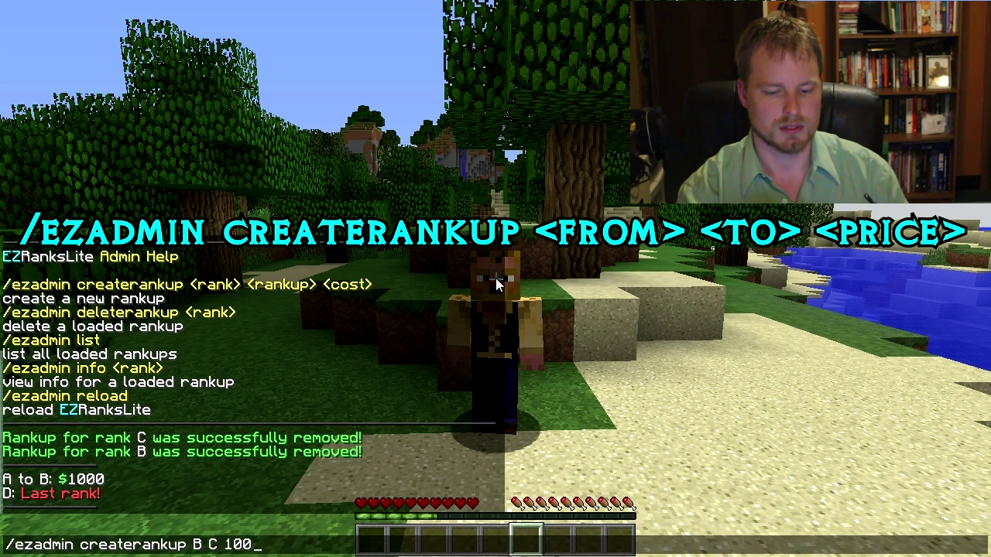
type("0")
key("BackSpace")
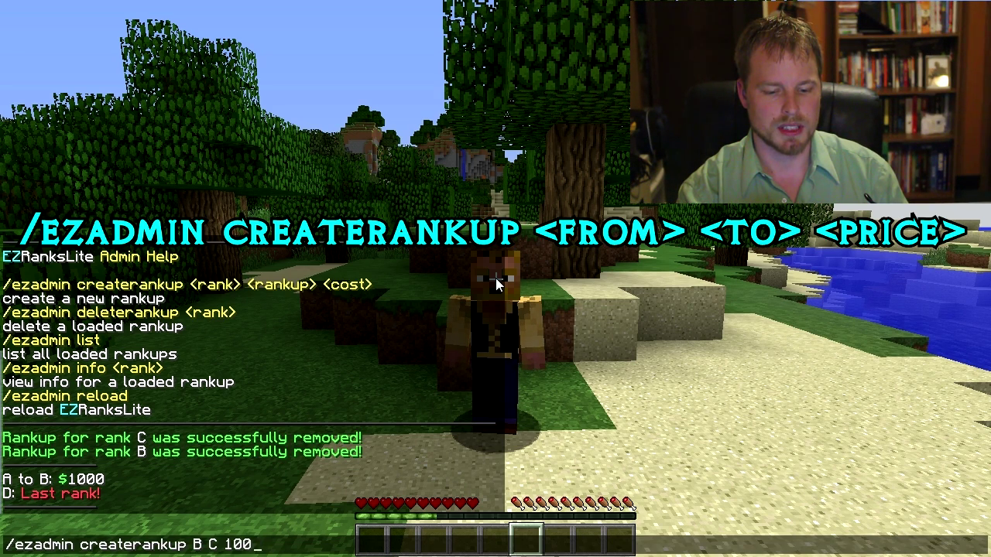
type("2000")
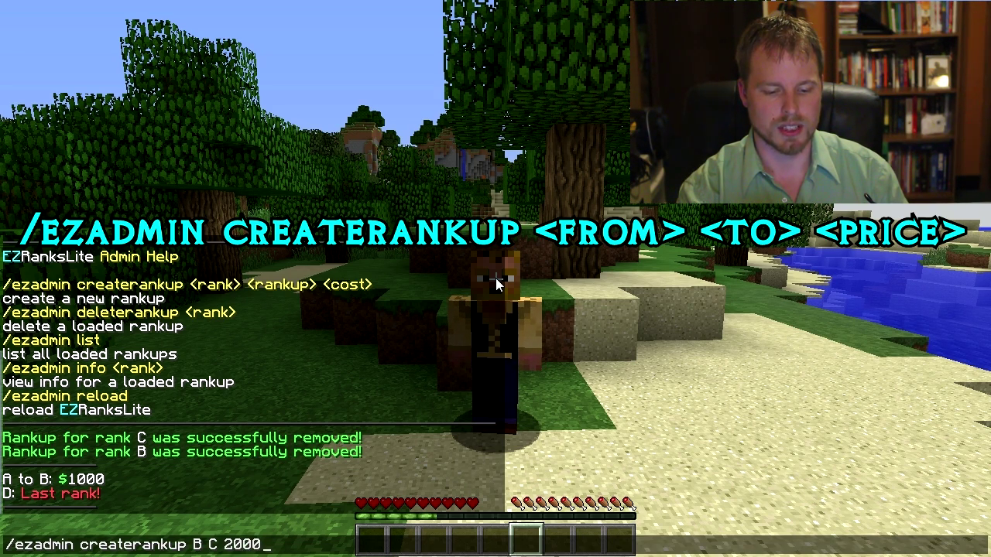
key("Return")
List all loaded rankups with /ezadmin list.
key("t")
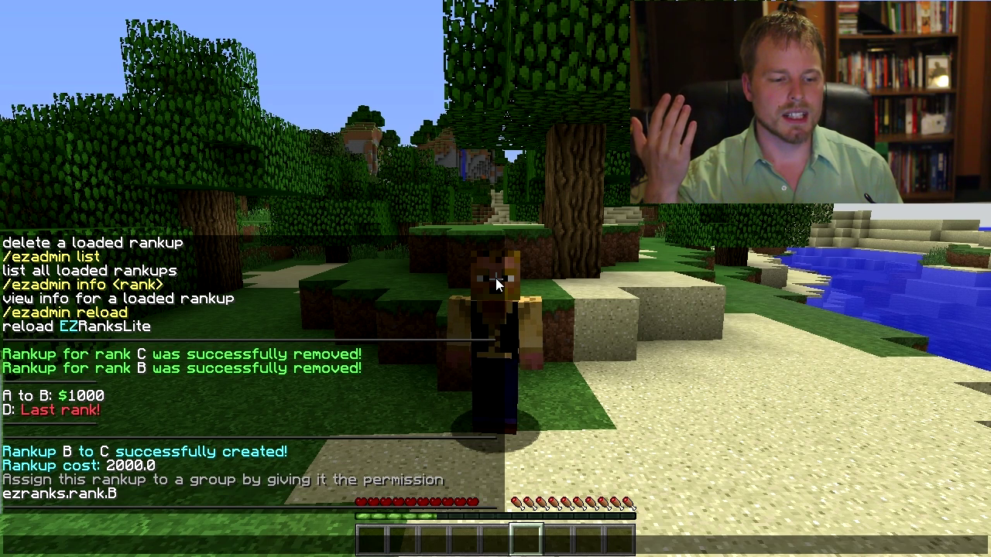
type("/ezadmin list")
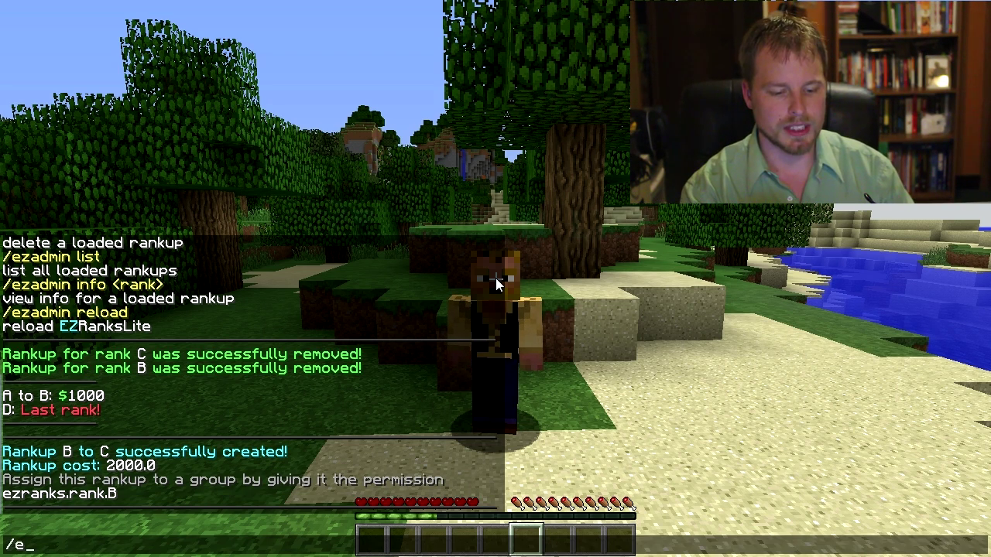
key("Return")
Show the details of rank B's rankup with /ezadmin info B, and close the chat.
key("t")
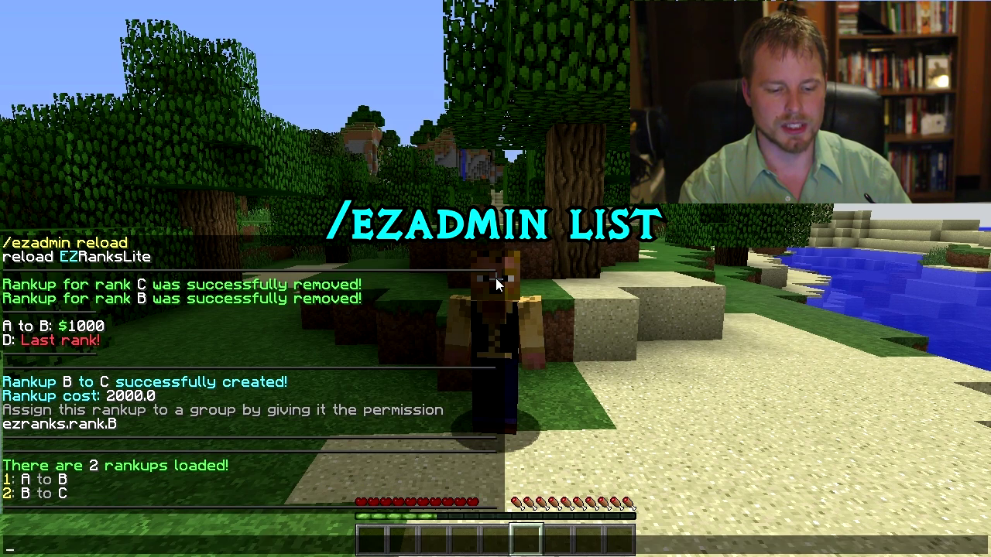
type("/ez")
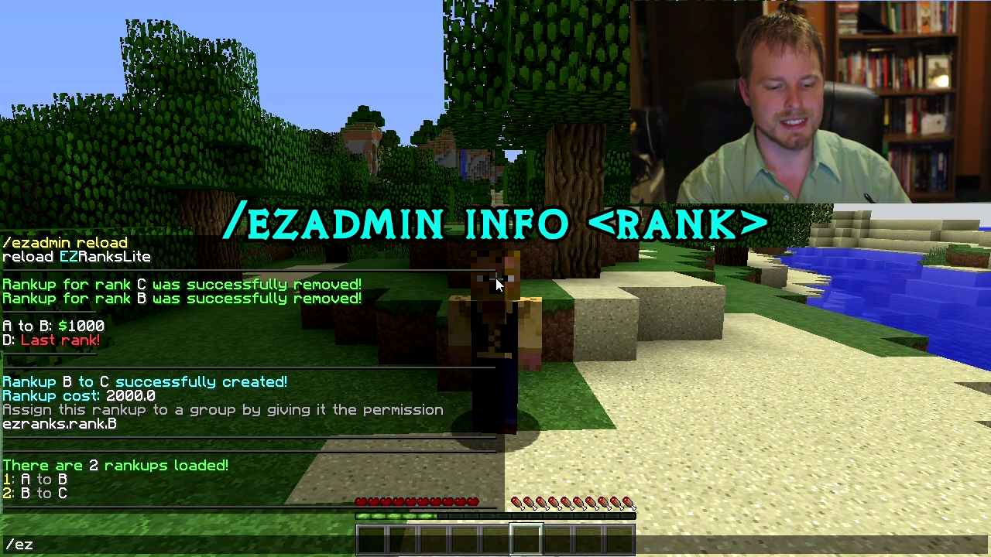
type("admin info ")
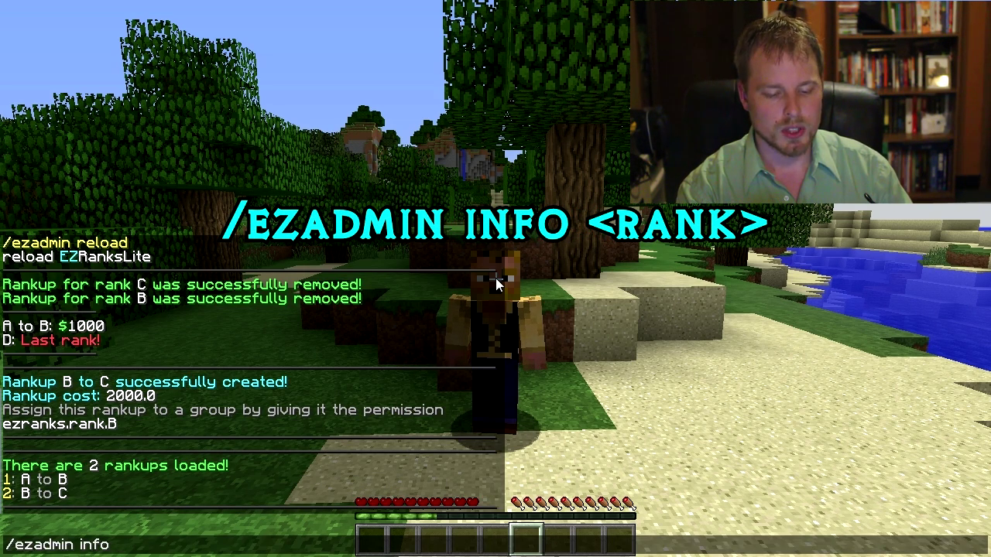
type("B")
key("Return")
key("t")
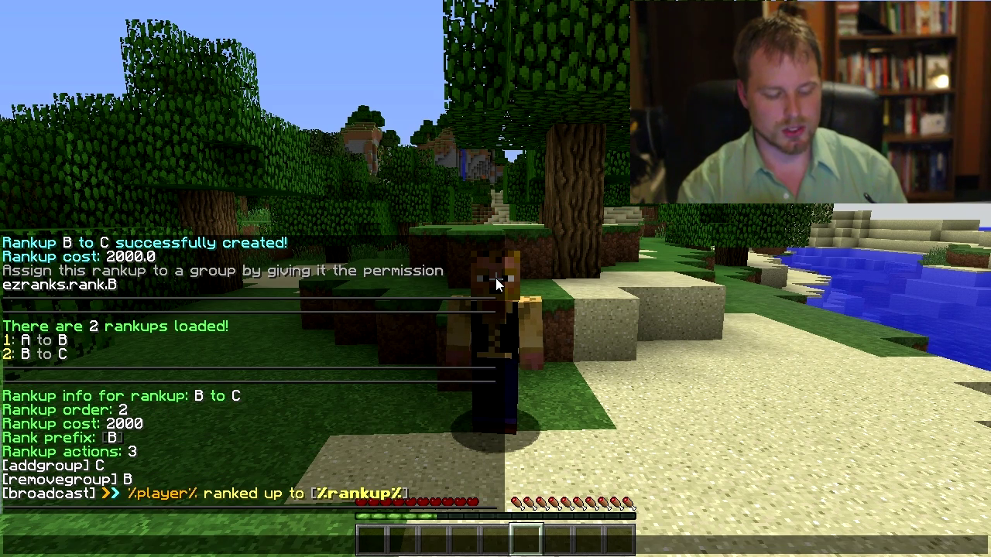
key("Escape")
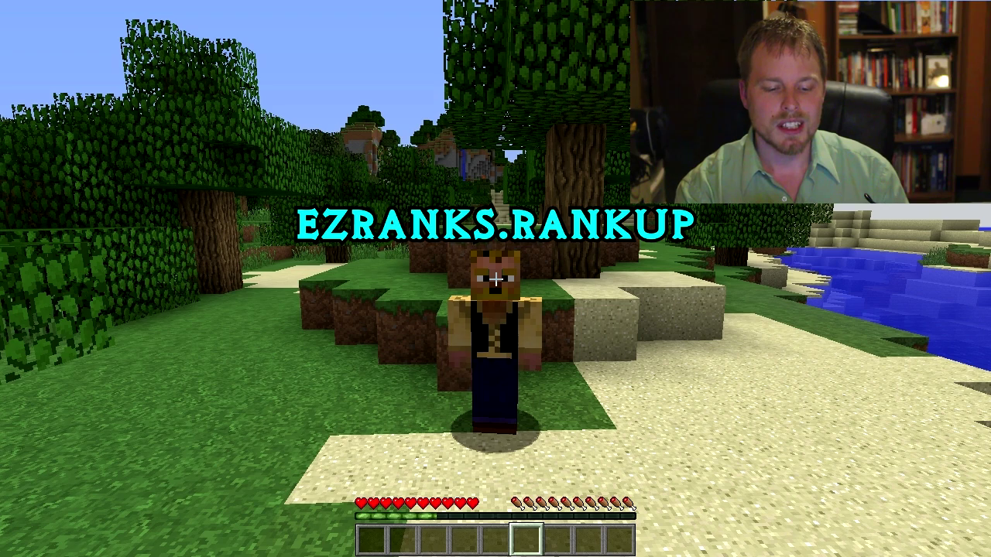
Display the rank ladder and its prices with the /ranks command.
key("slash")
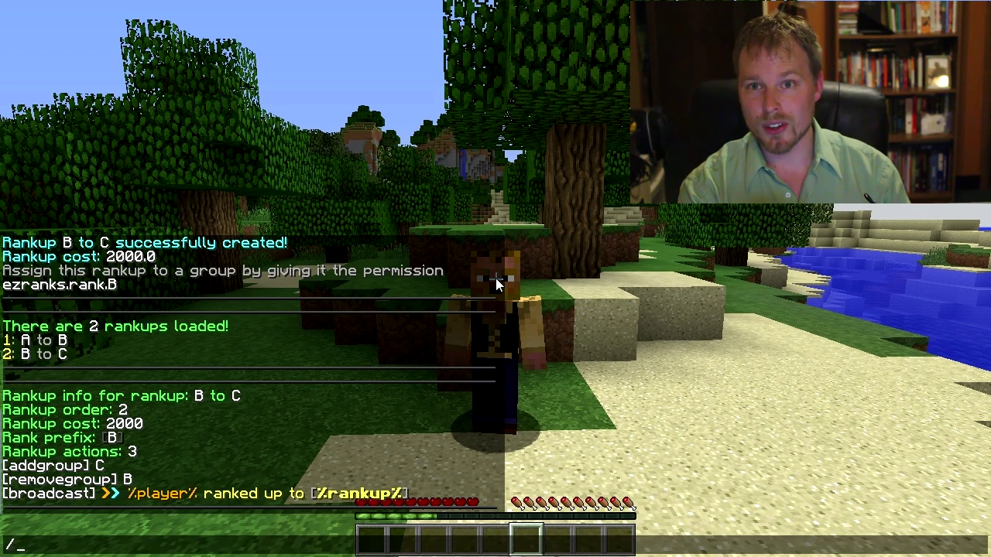
type("ranks")
key("Return")
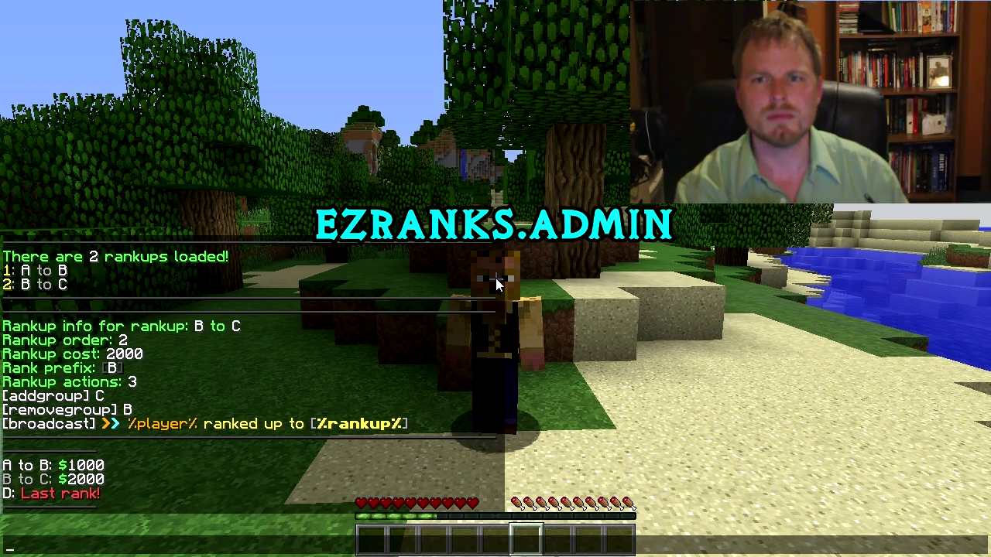
Rank up to B with the /rankup command and confirm the purchase.
type("/rankup")
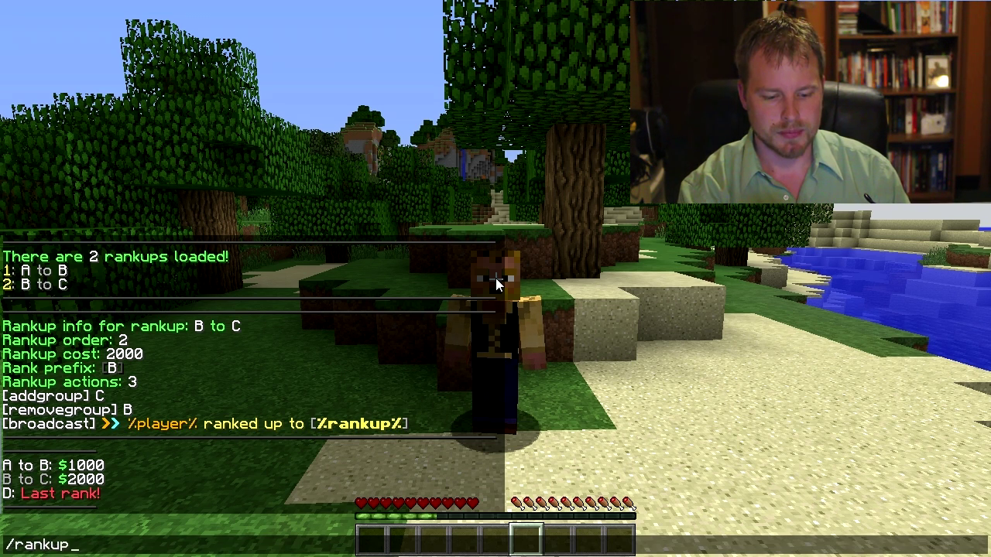
key("Return")
key("slash")
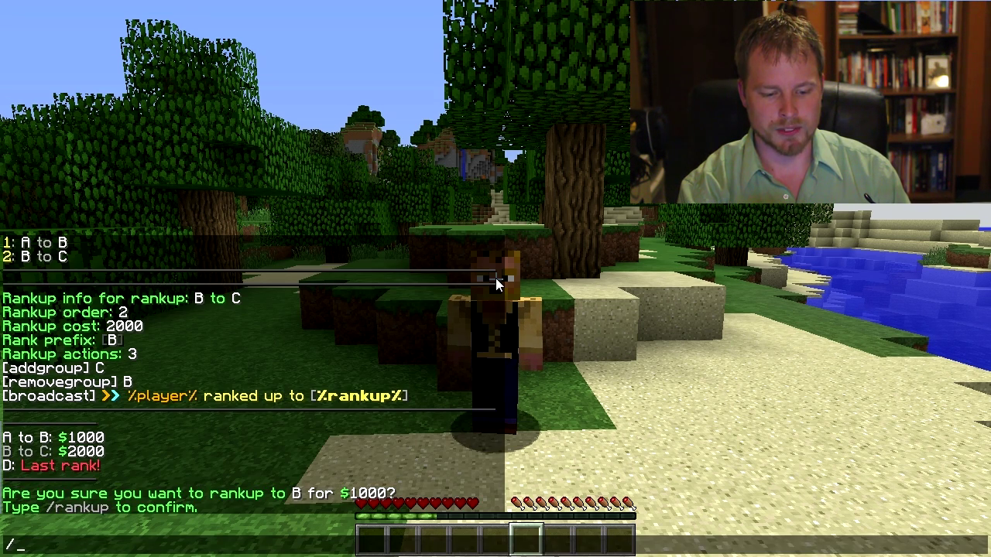
type("rankup")
key("Return")
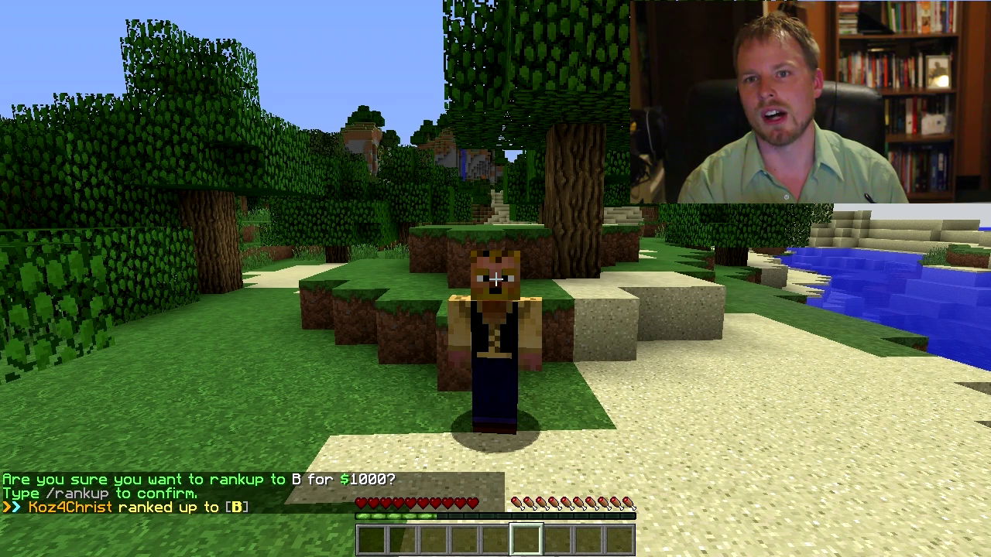
Send the message "test" in chat.
type("test")
key("Return")
key("t")
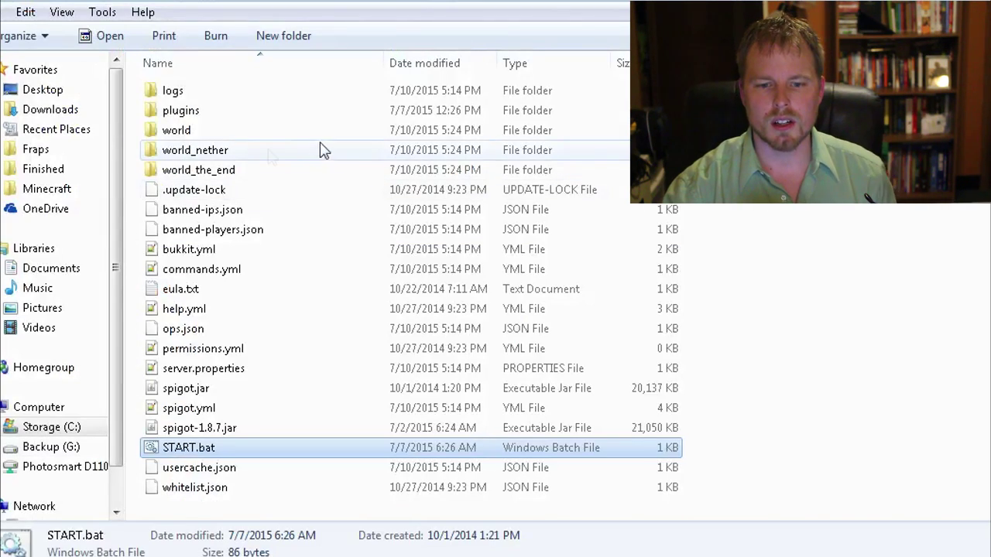
Switch to the server folder in Windows Explorer and open config.yml from the EZRanksLite folder inside plugins.
double_click(181, 111)
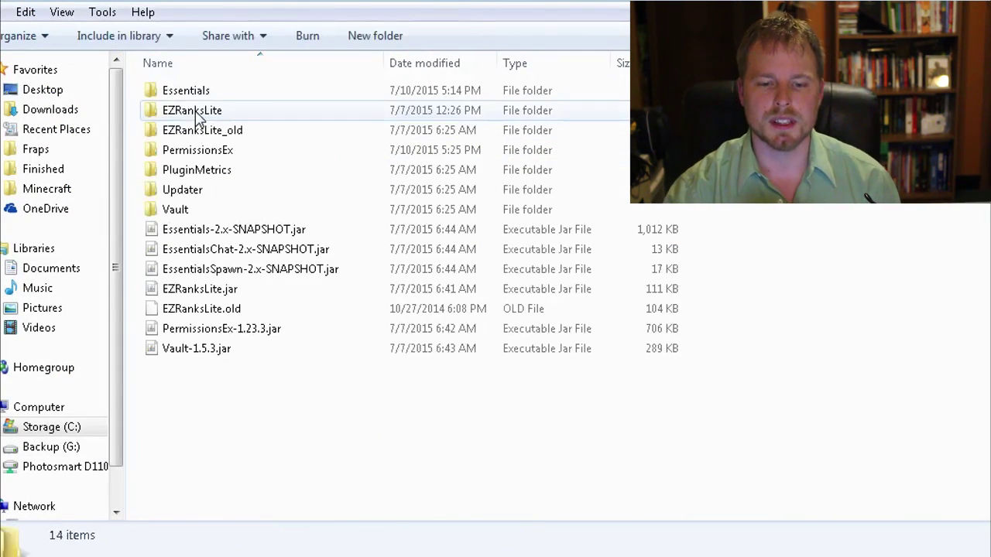
left_click(203, 113)
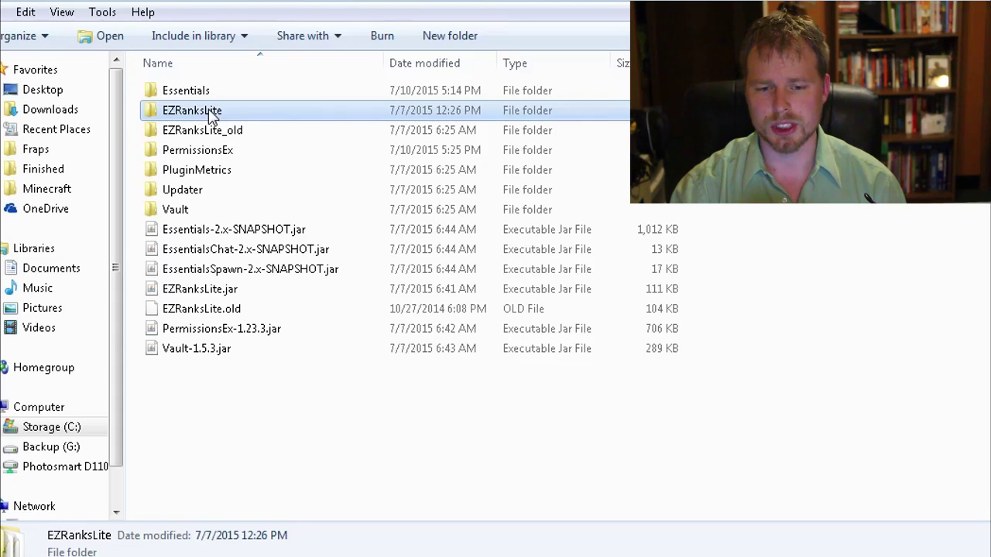
double_click(210, 111)
left_click(211, 94)
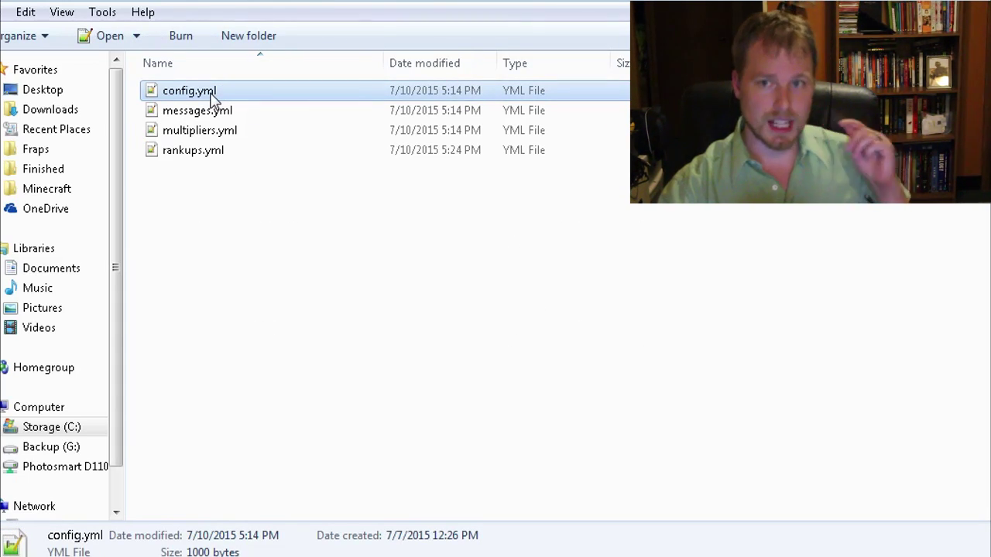
double_click(213, 93)
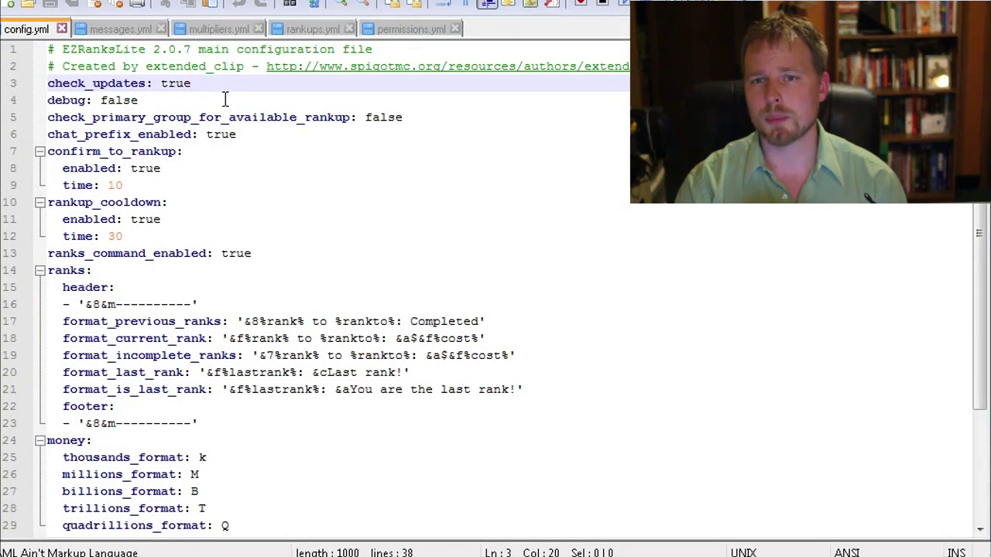
Examine the config.yml settings for the primary group check, chat prefix, rankup confirmation, rankup cooldown and ranks command.
left_click_drag(425, 117, 48, 117)
left_click(458, 115)
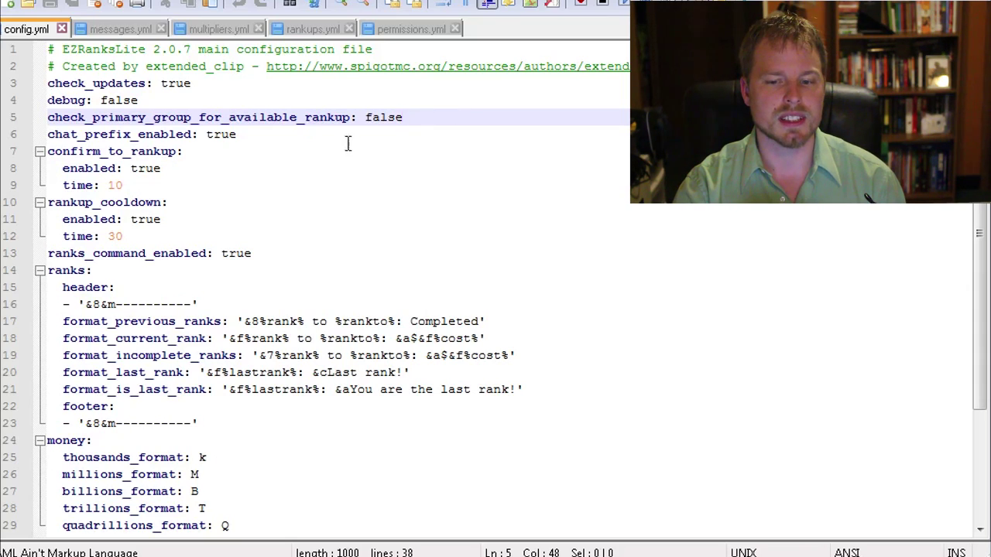
left_click_drag(256, 135, 48, 136)
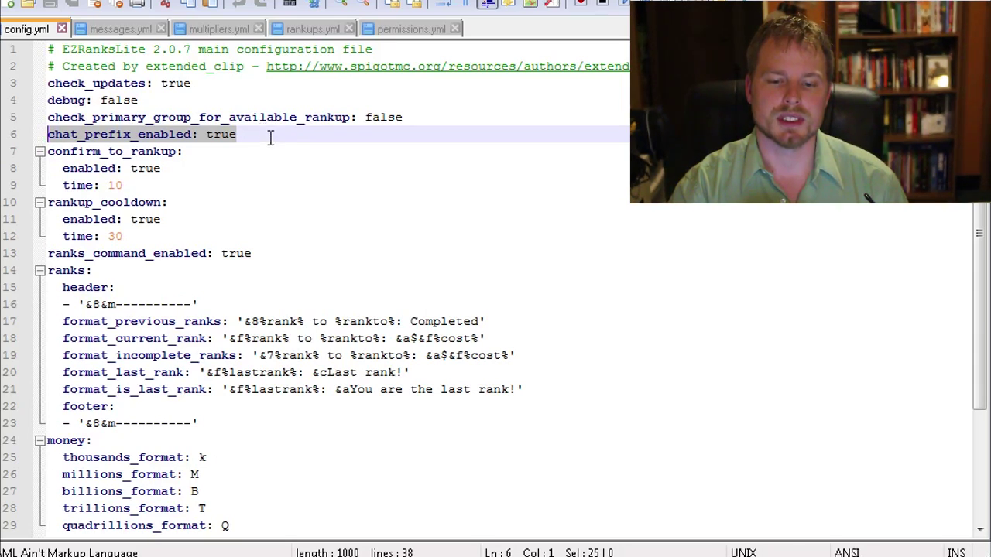
left_click(270, 137)
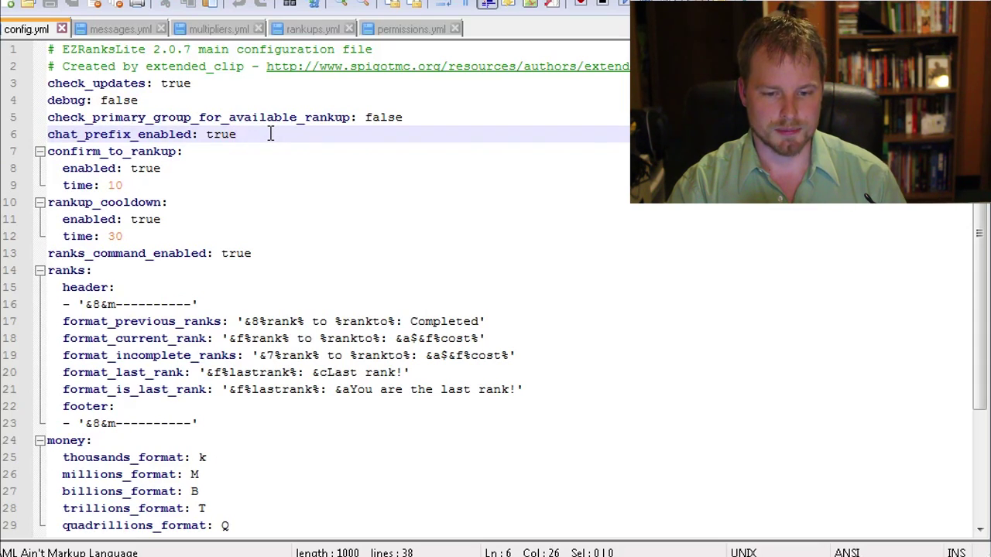
left_click(167, 181)
left_click_drag(174, 169, 132, 169)
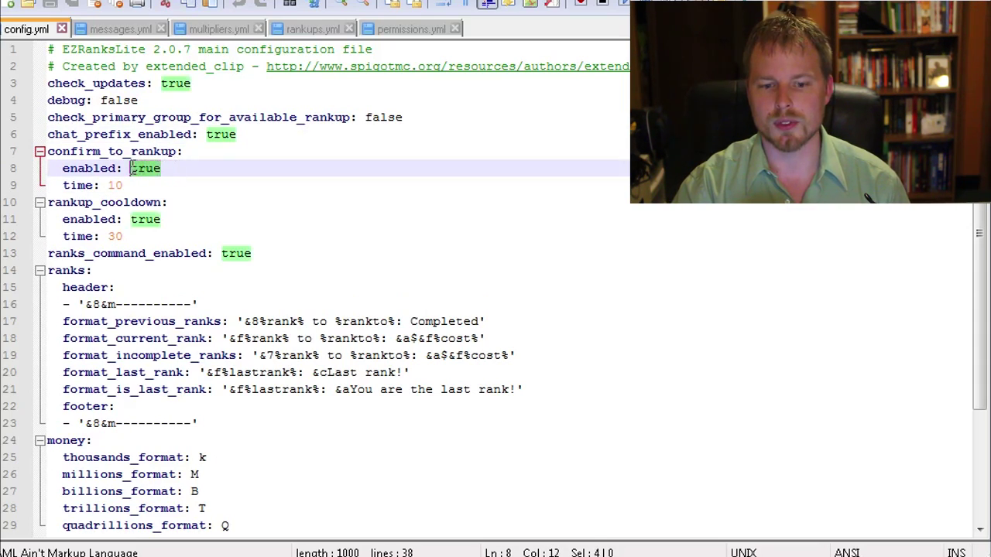
left_click(164, 220)
left_click_drag(164, 220, 130, 220)
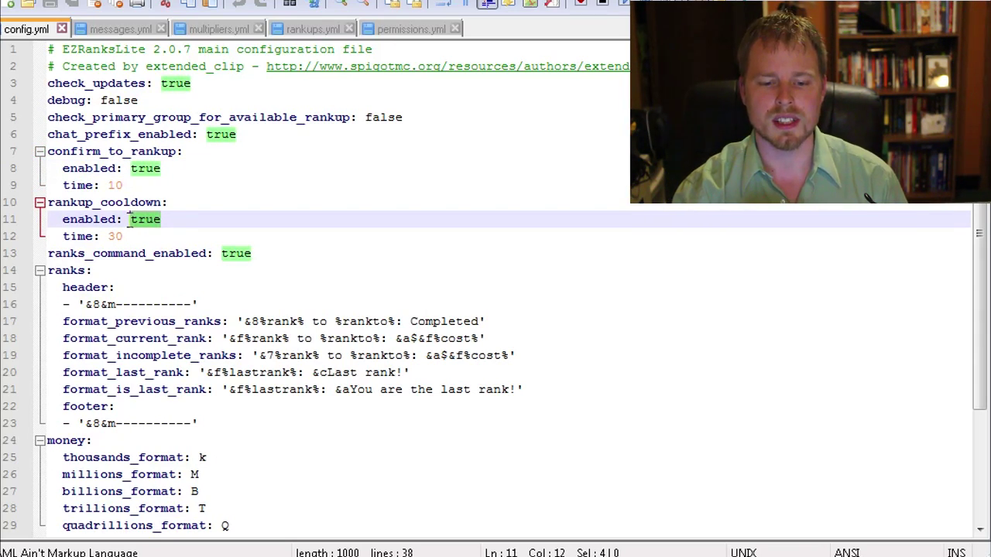
left_click(272, 257)
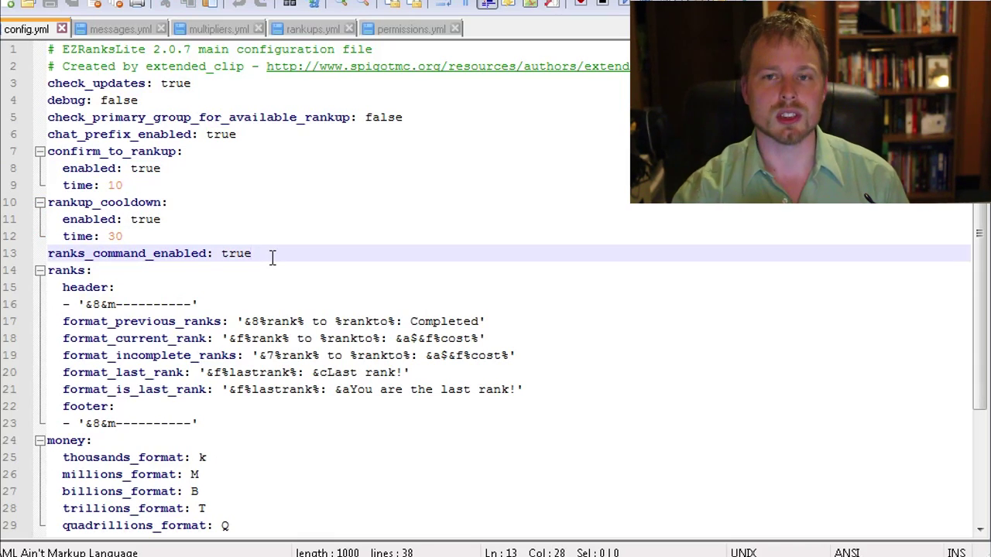
Examine the ranks format, money abbreviation and progress bar sections of config.yml.
scroll(272, 258, "down", 2)
scroll(272, 258, "down", 1)
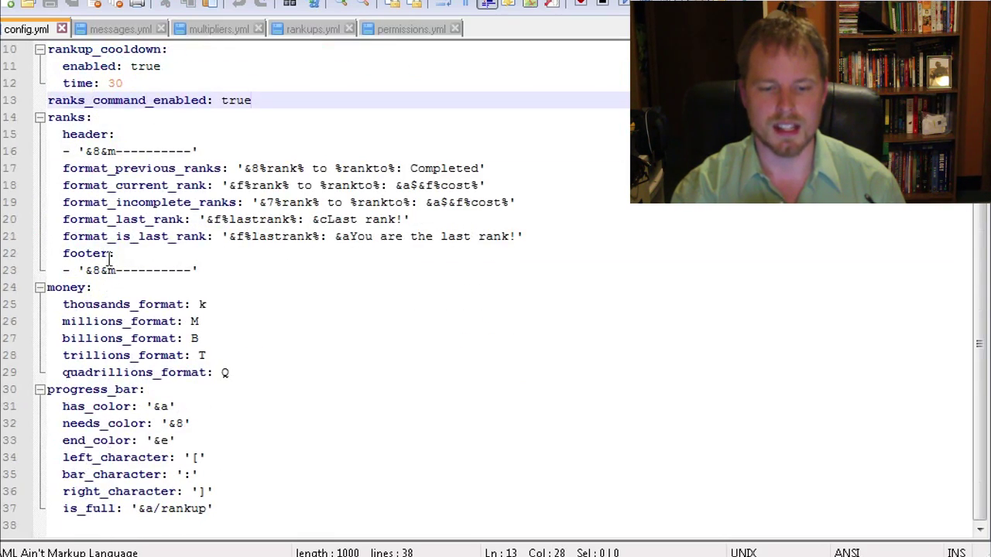
left_click_drag(282, 269, 48, 118)
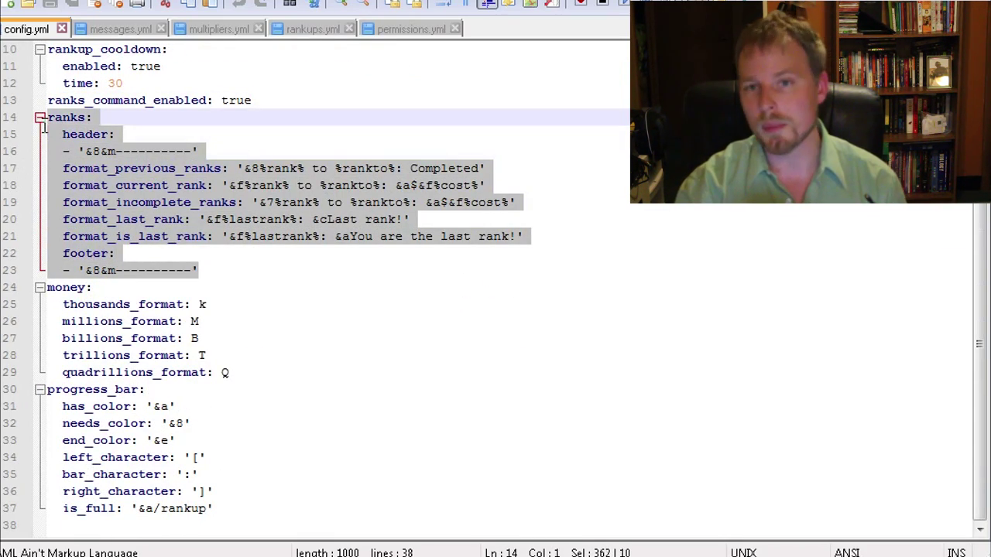
left_click(372, 236)
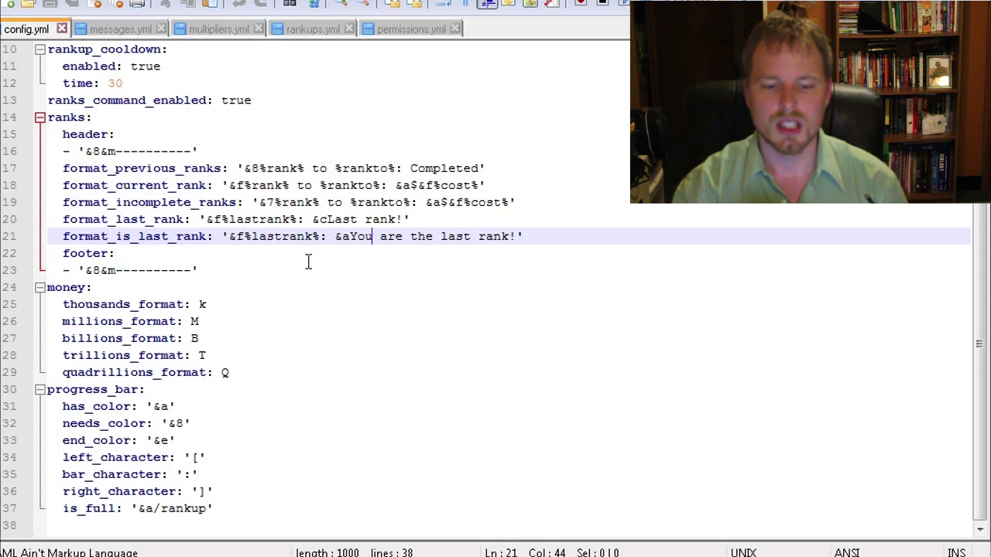
left_click(270, 373)
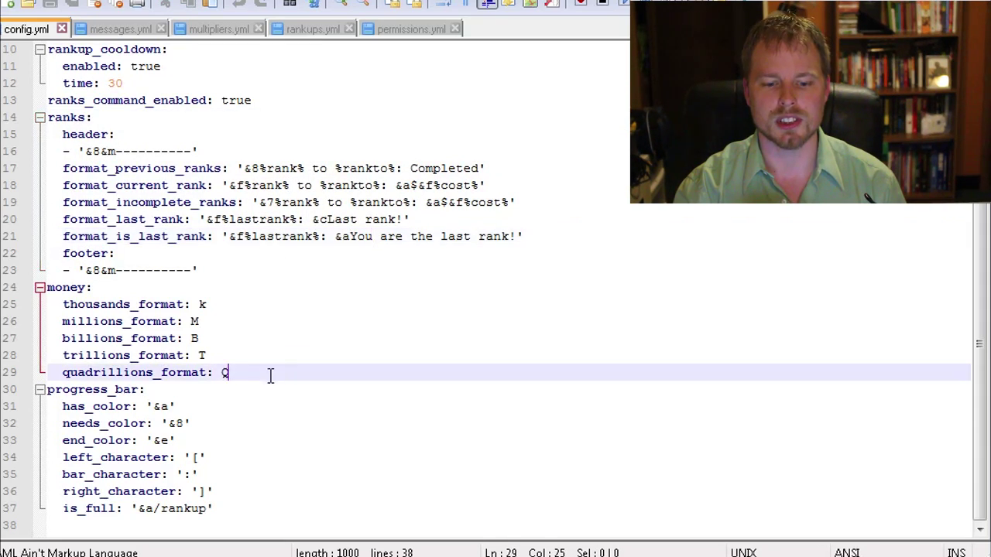
left_click_drag(270, 373, 48, 304)
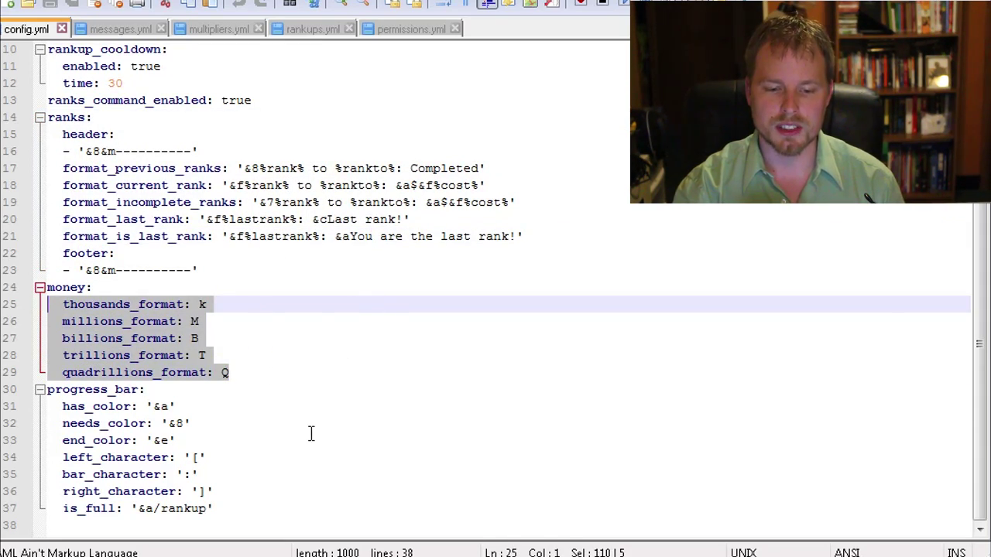
left_click(304, 478)
left_click_drag(256, 511, 50, 407)
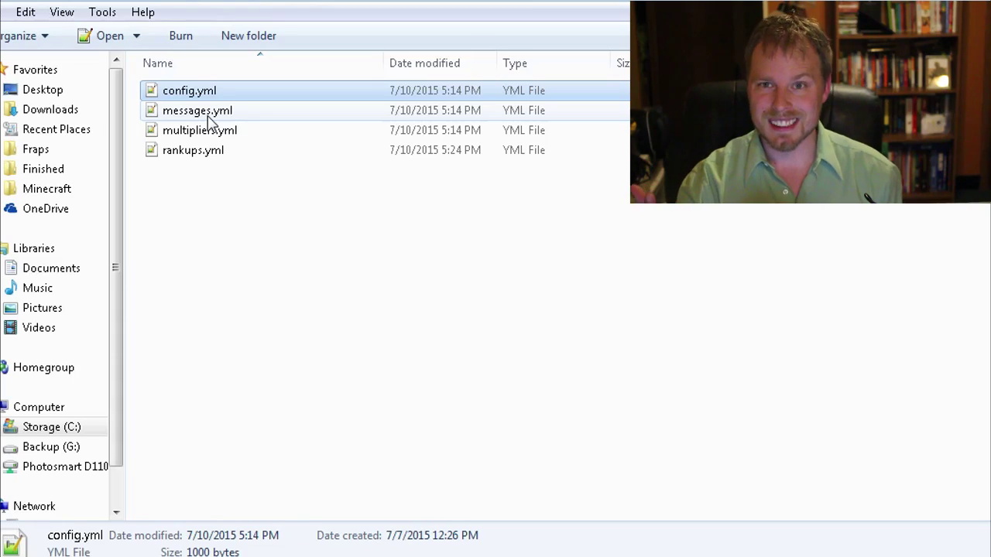
Open messages.yml and multipliers.yml from the EZRanksLite folder in Windows Explorer.
double_click(209, 118)
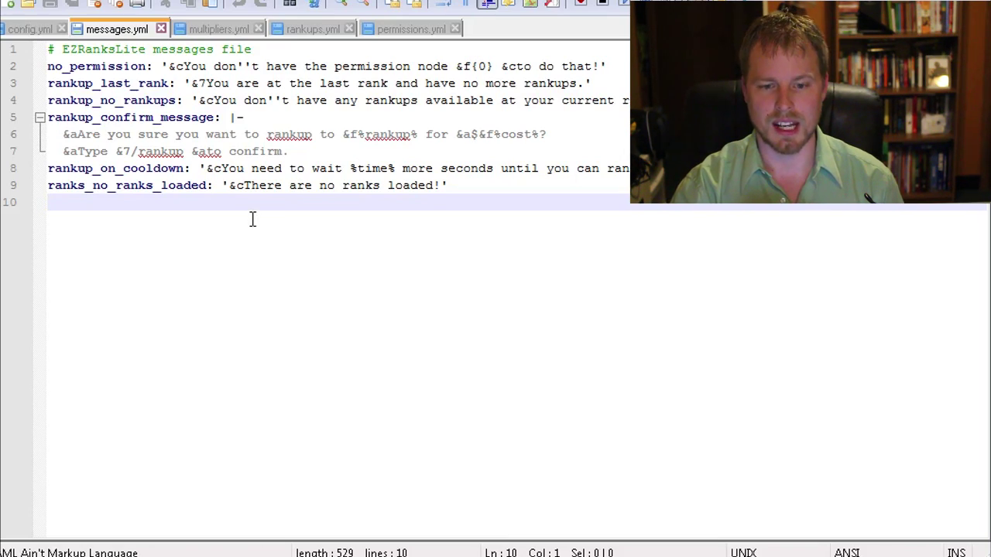
key("alt+Tab")
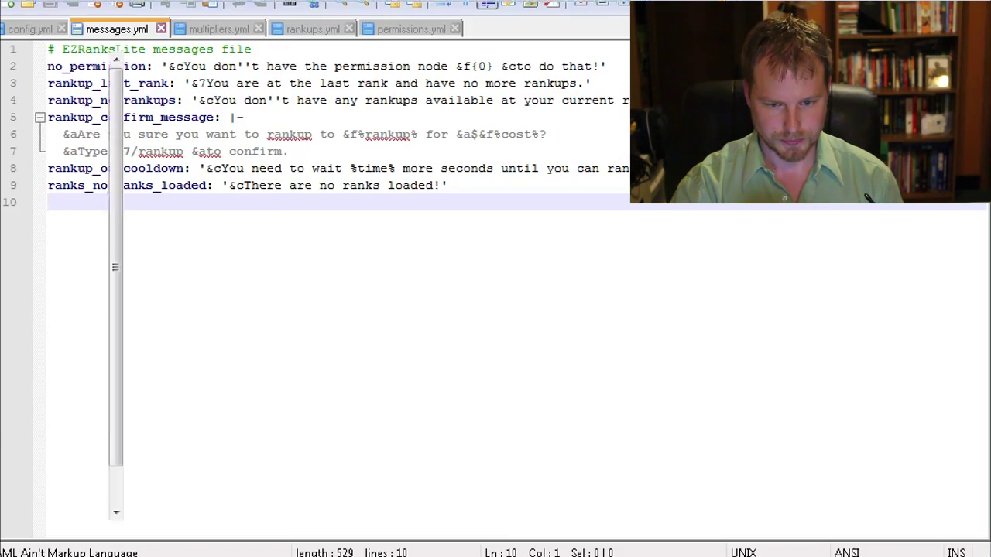
double_click(195, 132)
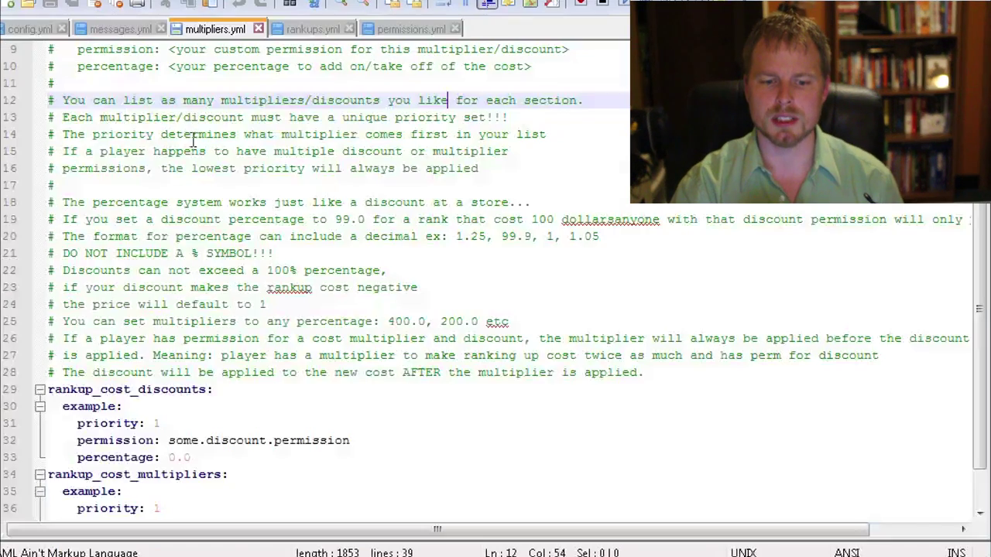
Examine the rankup_cost_discounts example in multipliers.yml, including its priority, permission and percentage entries.
left_click(449, 381)
scroll(449, 381, "down", 1)
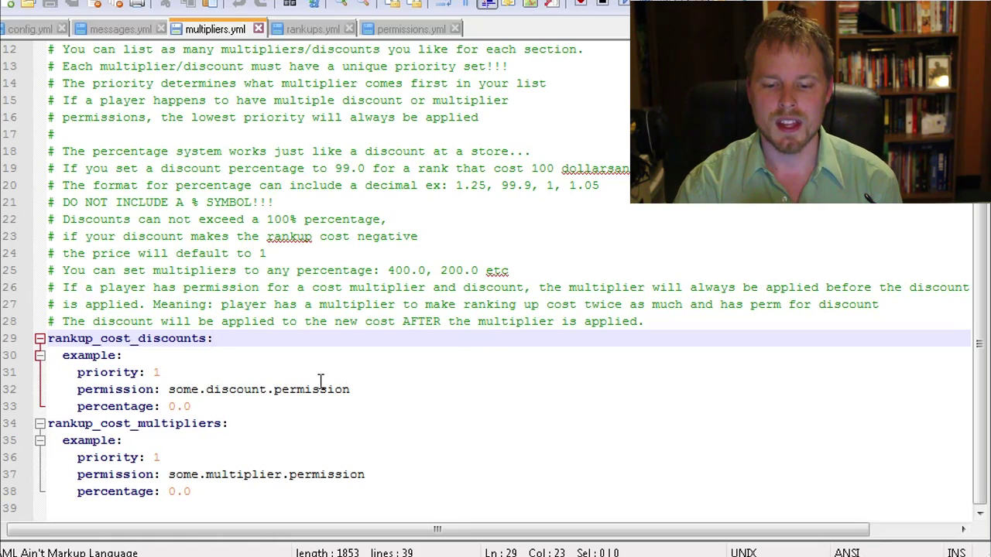
left_click_drag(370, 389, 172, 392)
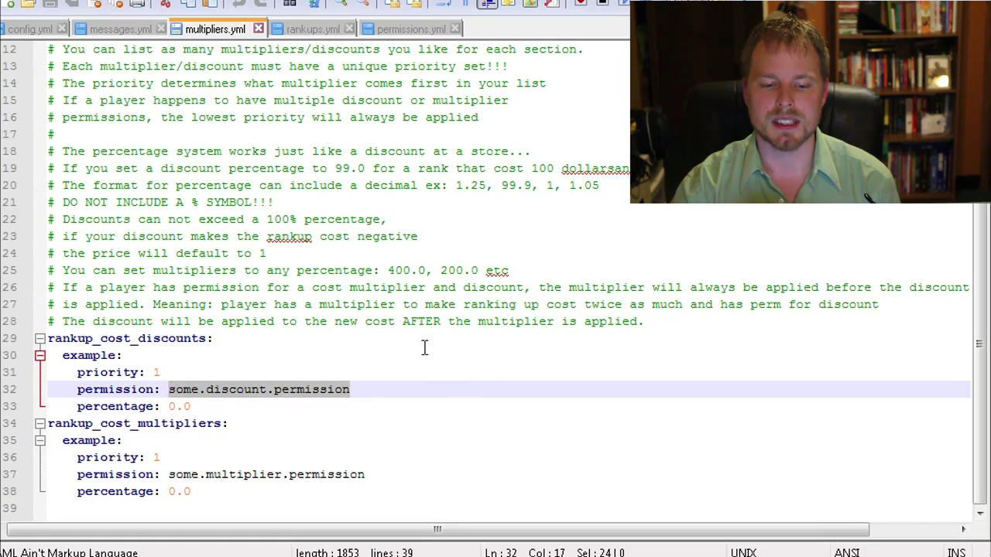
left_click(195, 406)
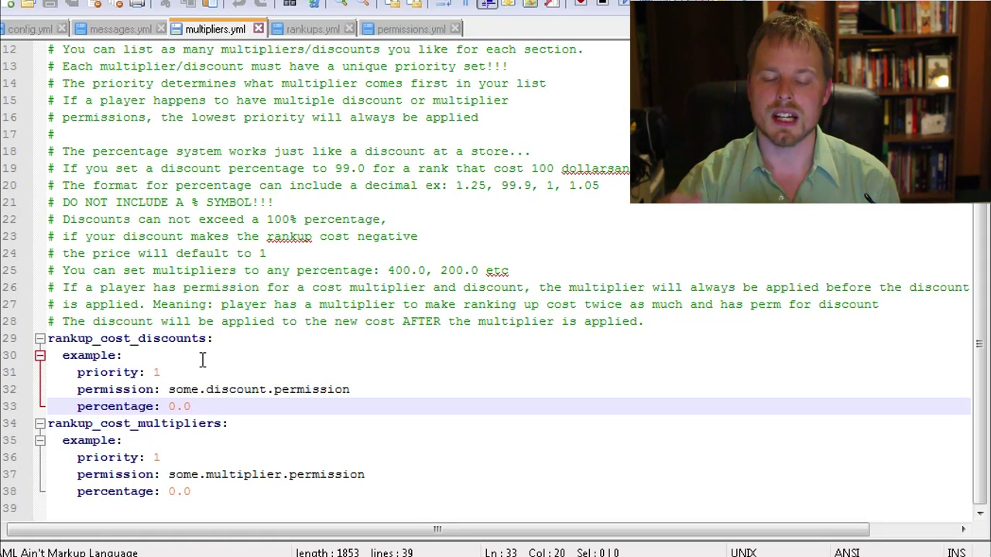
Examine the rankup_cost_multipliers example and the explanatory comments at the start of multipliers.yml.
left_click(189, 454)
left_click(189, 439)
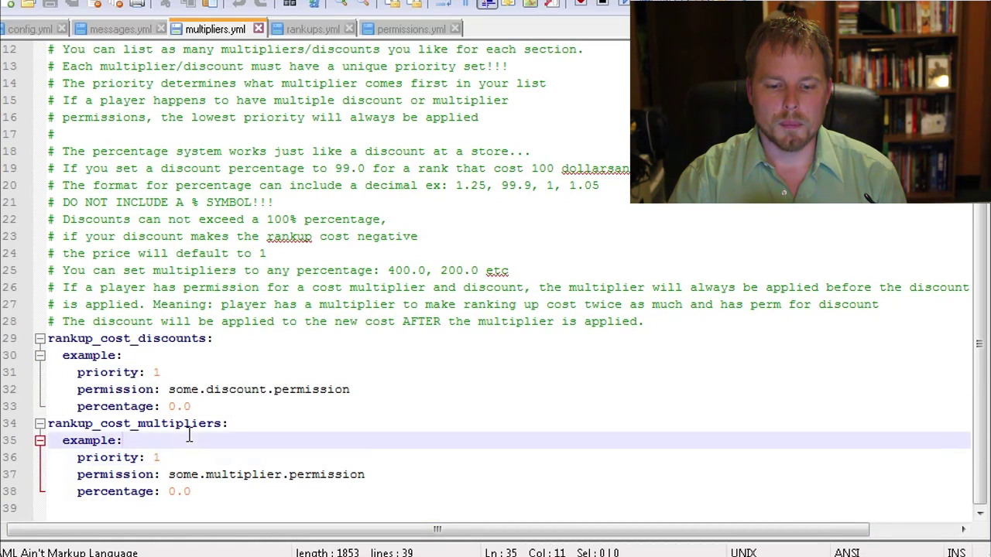
left_click(237, 423)
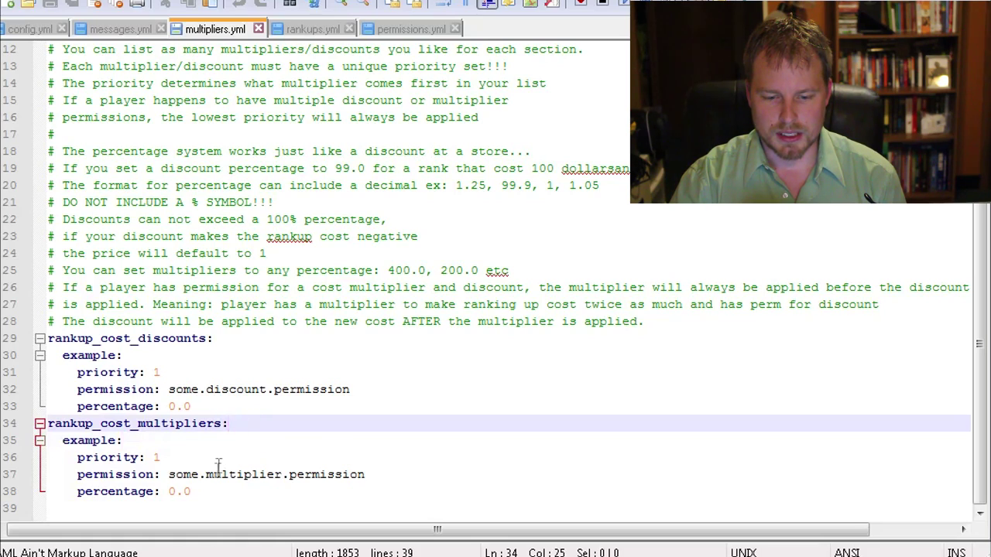
left_click(215, 491)
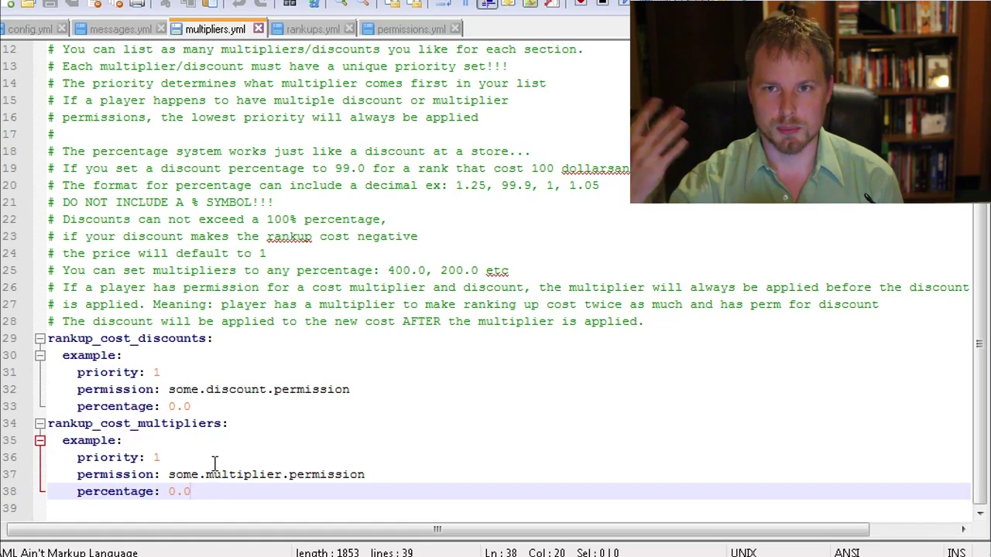
left_click_drag(367, 474, 175, 474)
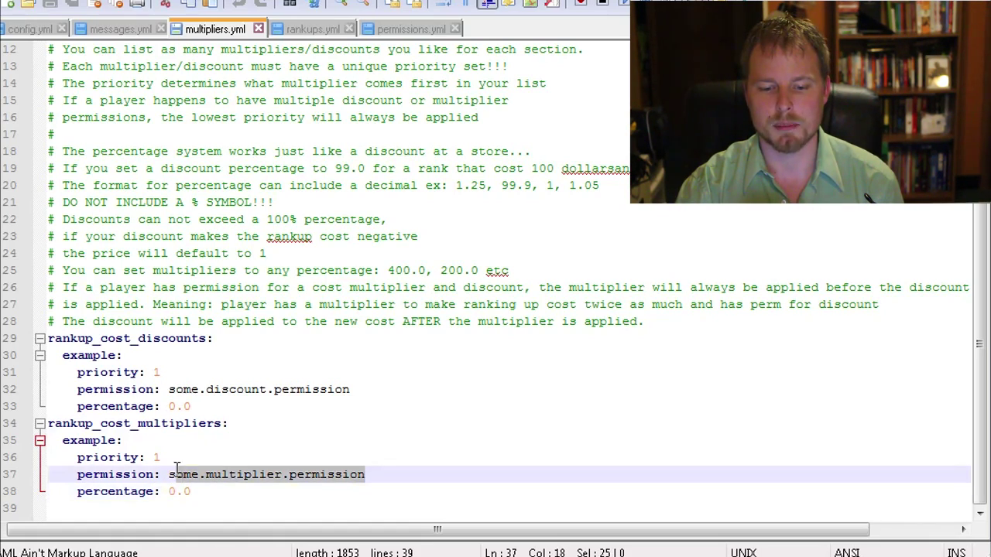
scroll(263, 295, "up", 4)
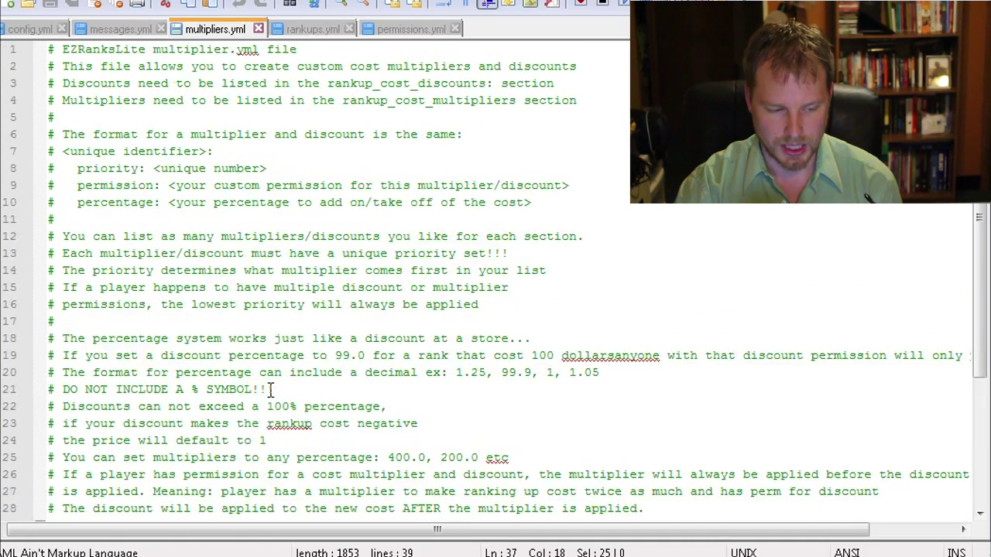
Return to the EZRanksLite folder in Windows Explorer and open rankups.yml.
key("alt+Tab")
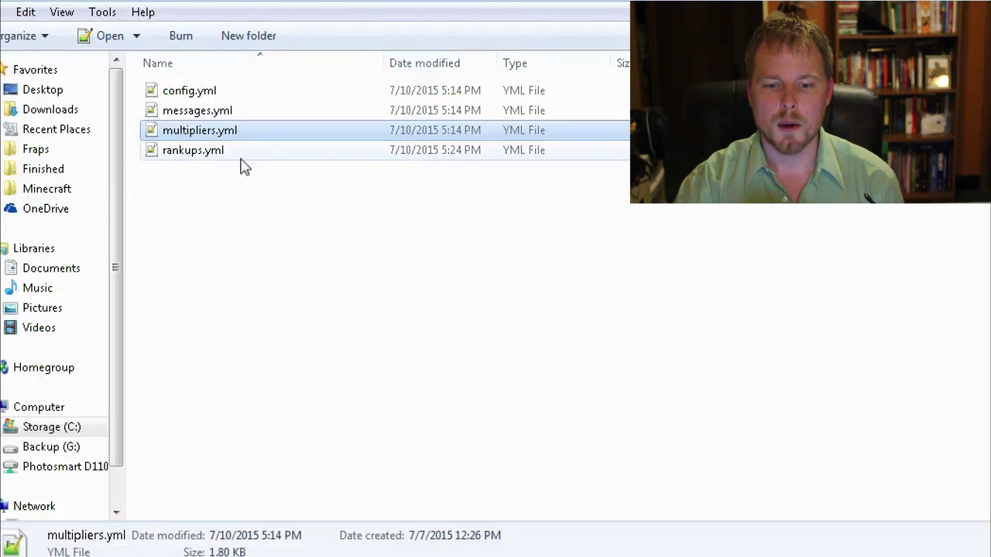
left_click(224, 155)
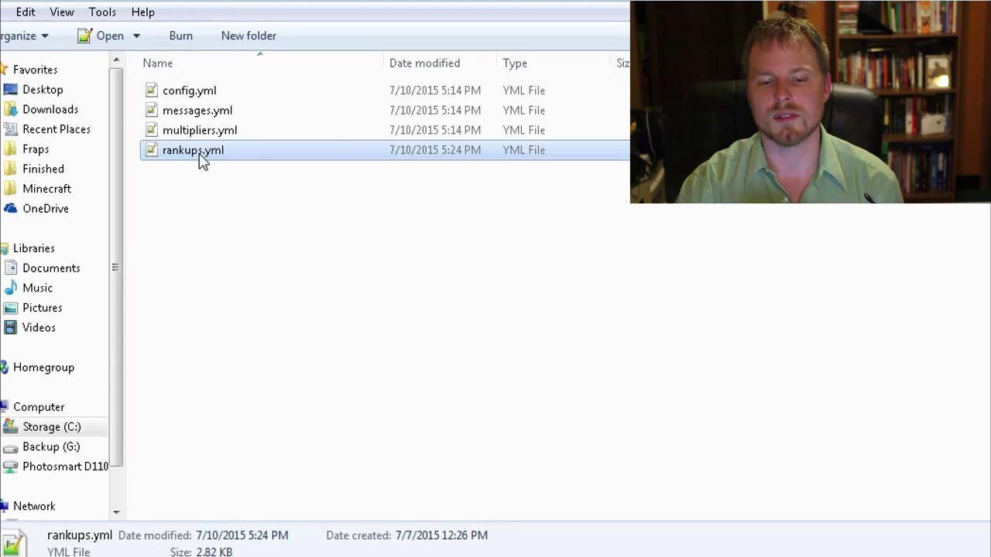
double_click(203, 151)
left_click(323, 200)
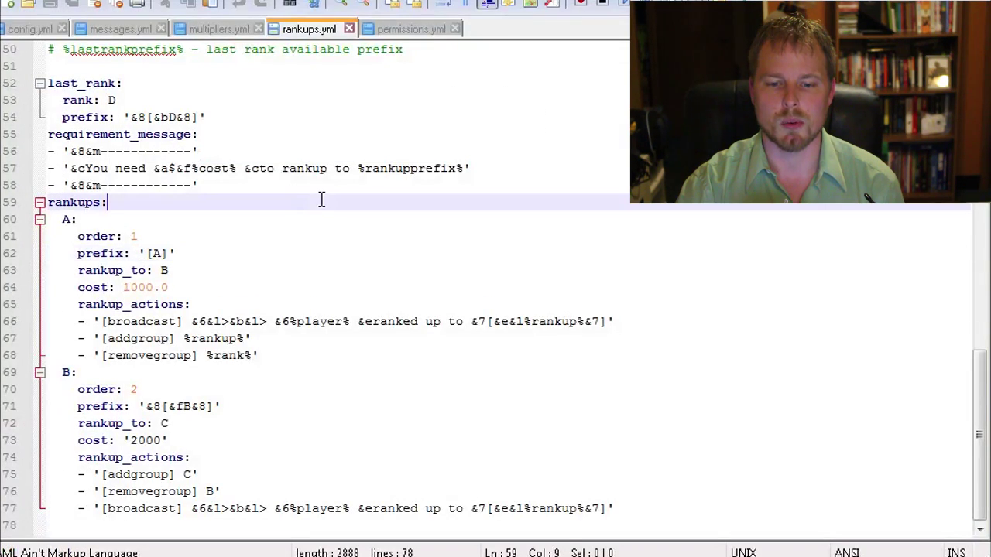
Examine the requirement_message lines and the last_rank section's rank and prefix in rankups.yml.
left_click_drag(247, 182, 48, 151)
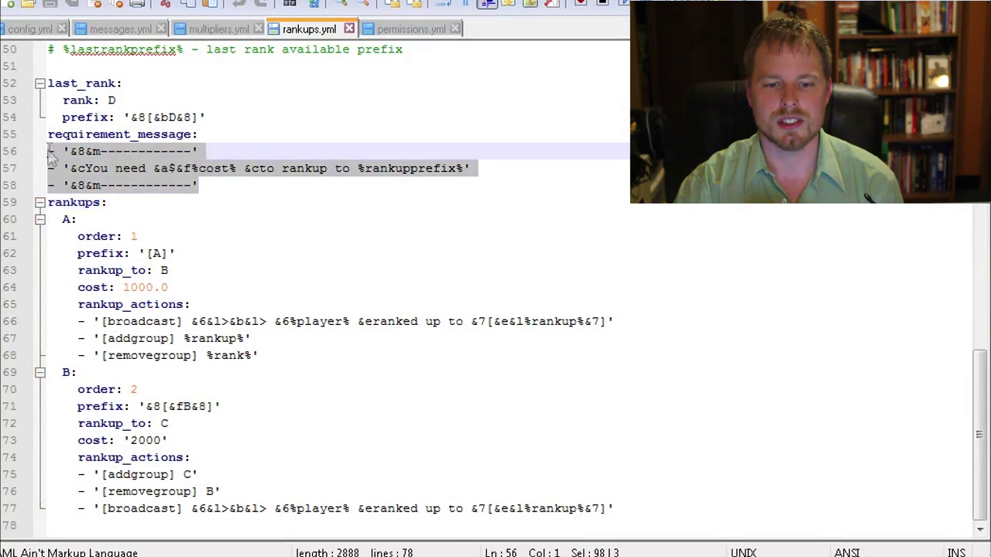
left_click_drag(128, 101, 108, 101)
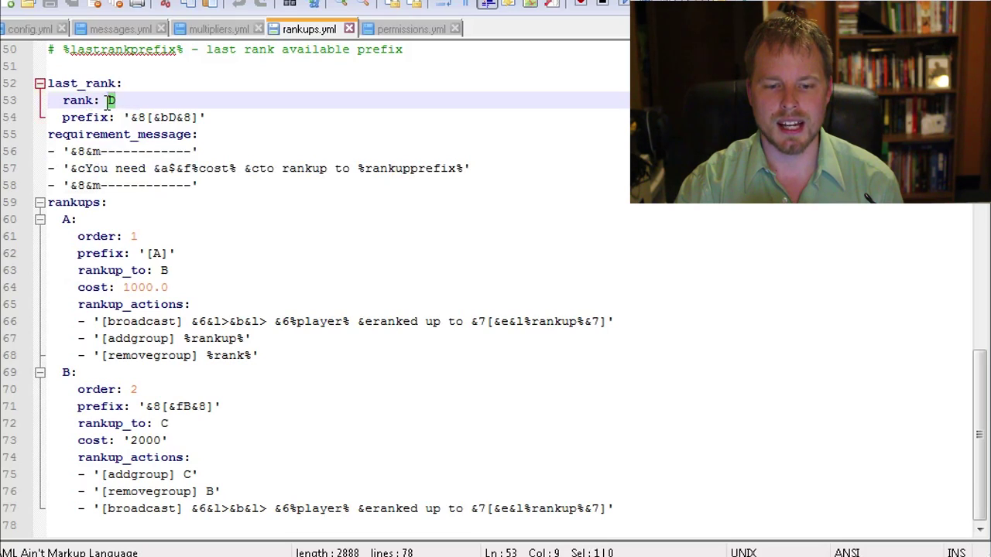
left_click(218, 121)
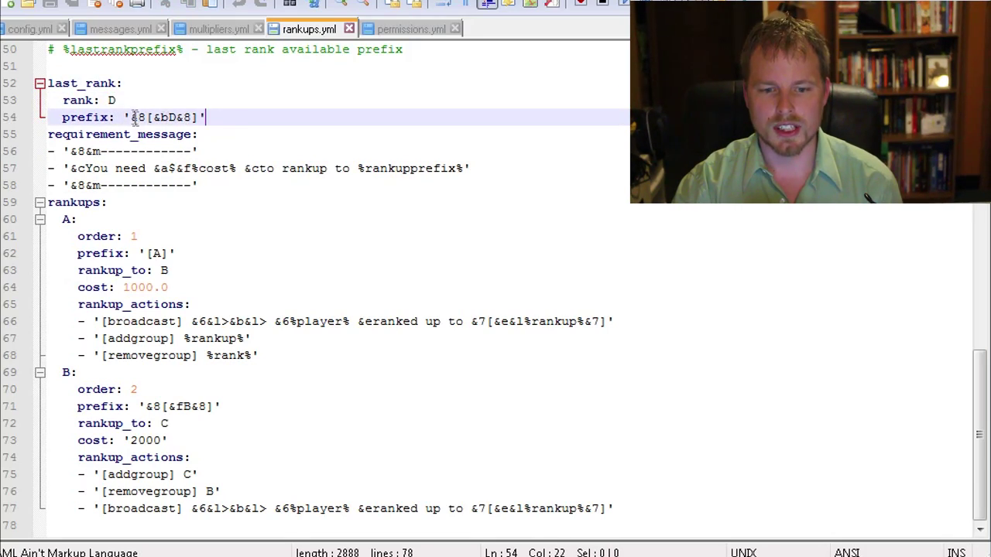
left_click_drag(131, 117, 193, 111)
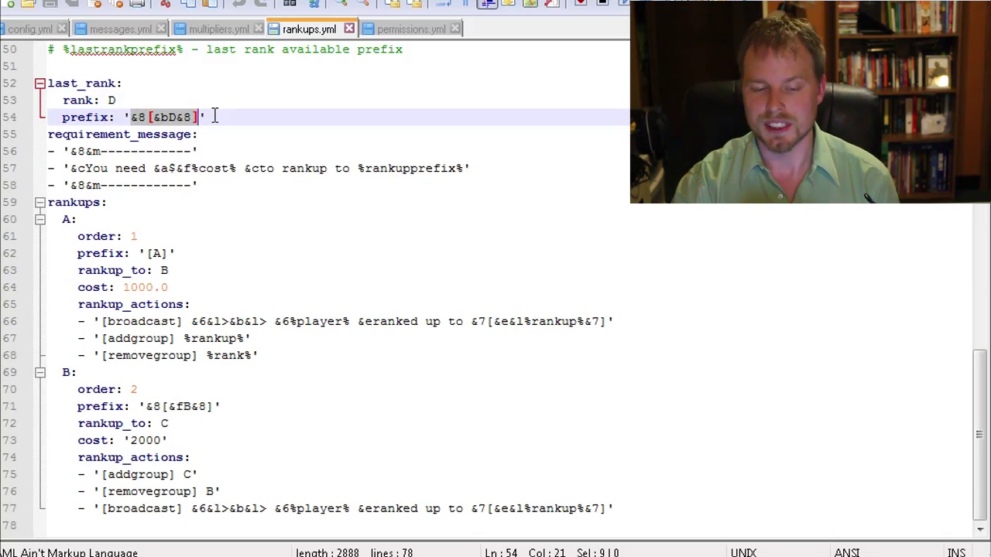
left_click(218, 117)
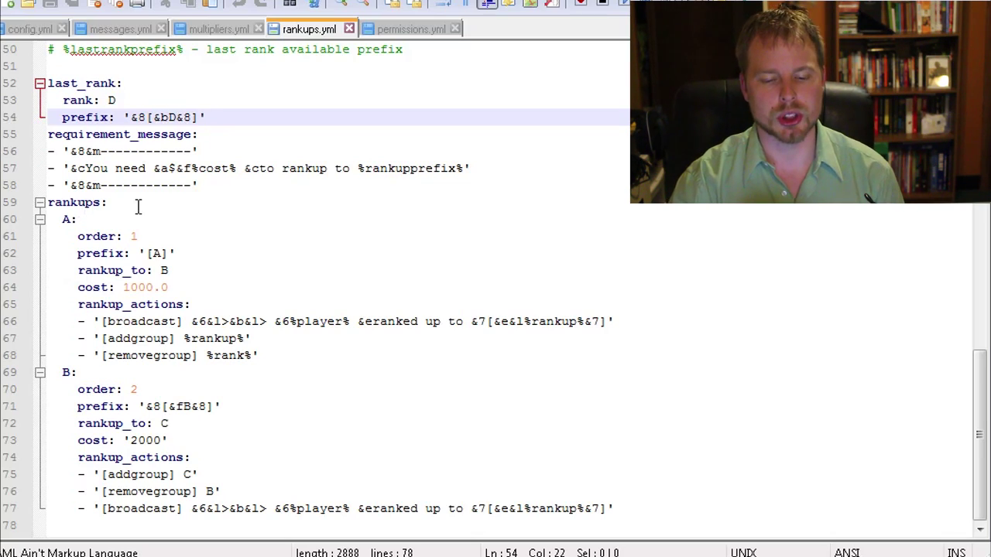
Examine rank A's rankup_actions in rankups.yml, focusing on the addgroup action and where an optional world name goes.
left_click(271, 356)
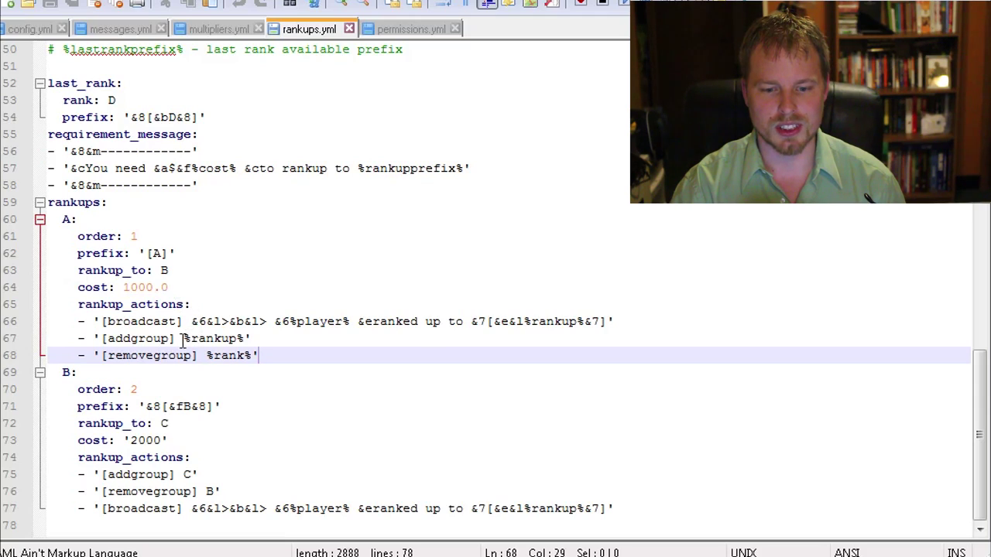
left_click_drag(102, 338, 252, 338)
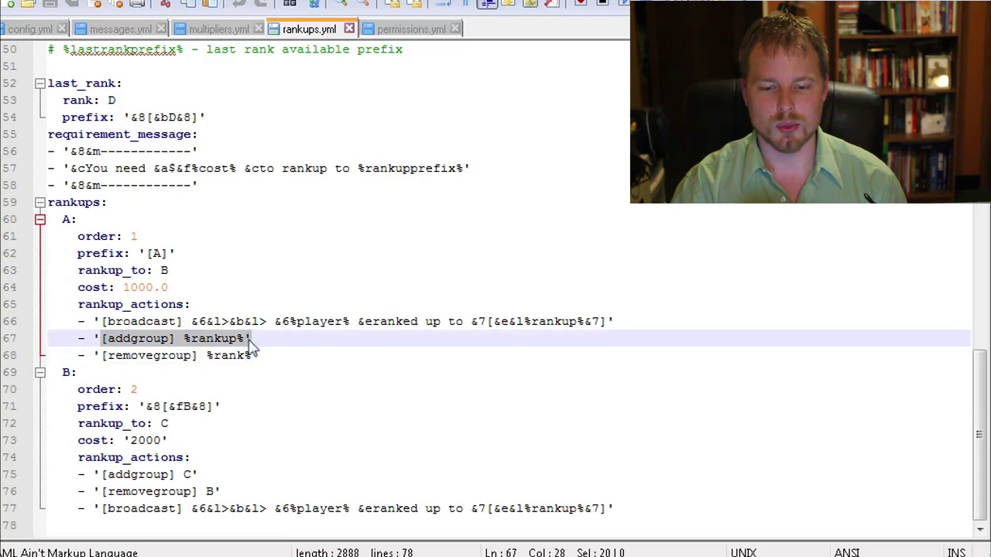
left_click(245, 339)
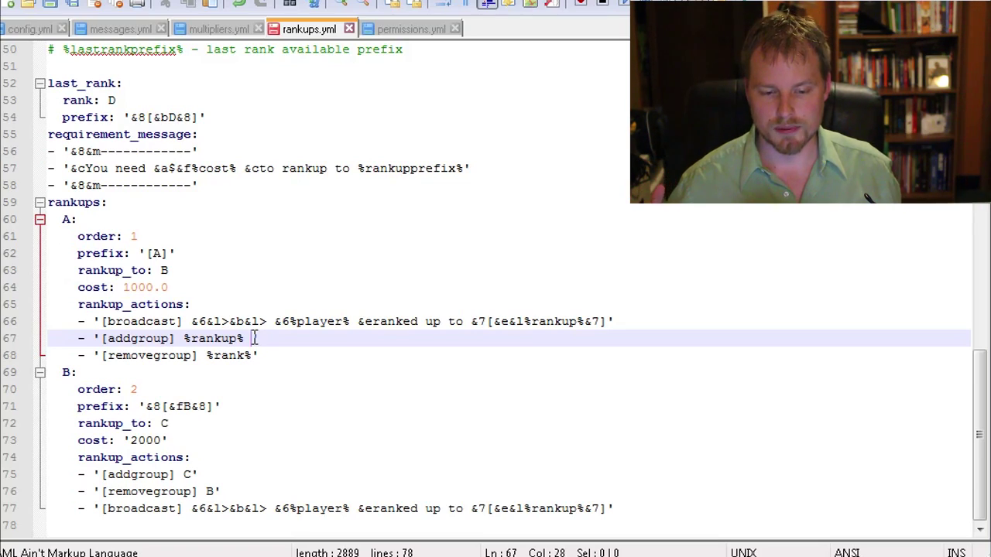
key("BackSpace")
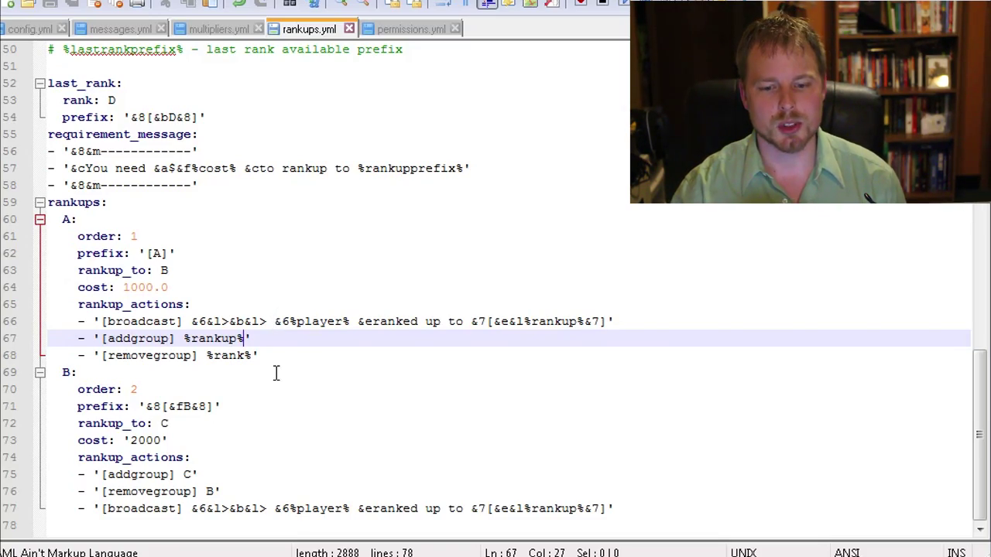
Examine the rankup_action list in the rankups.yml comments for the action bar, JSON broadcast and effect actions.
scroll(285, 367, "up", 15)
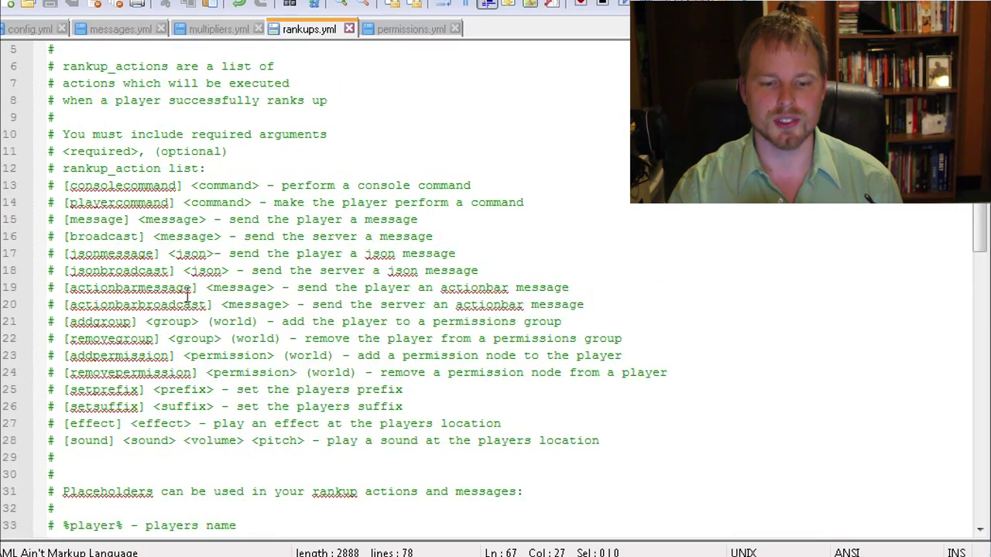
left_click_drag(197, 287, 73, 291)
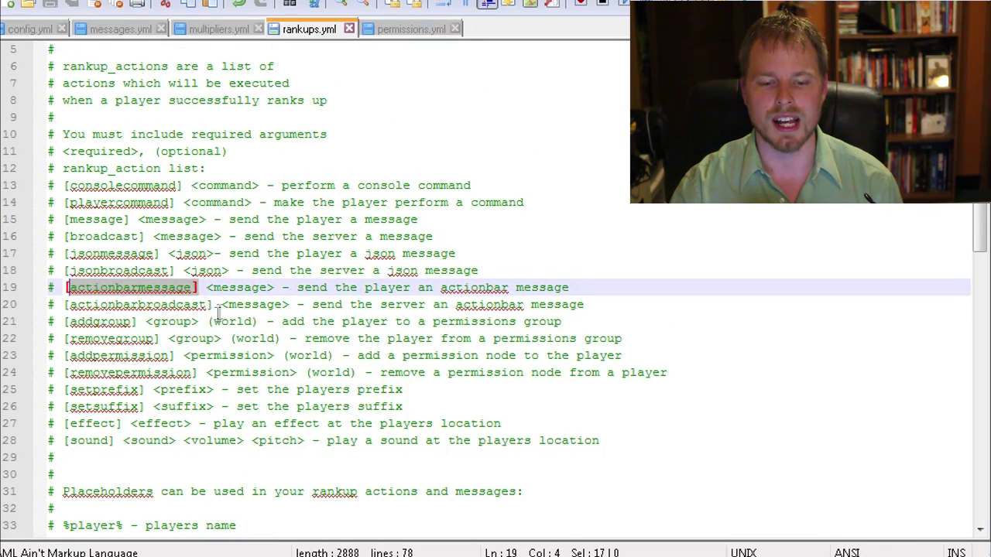
left_click_drag(214, 305, 74, 306)
left_click_drag(177, 270, 68, 270)
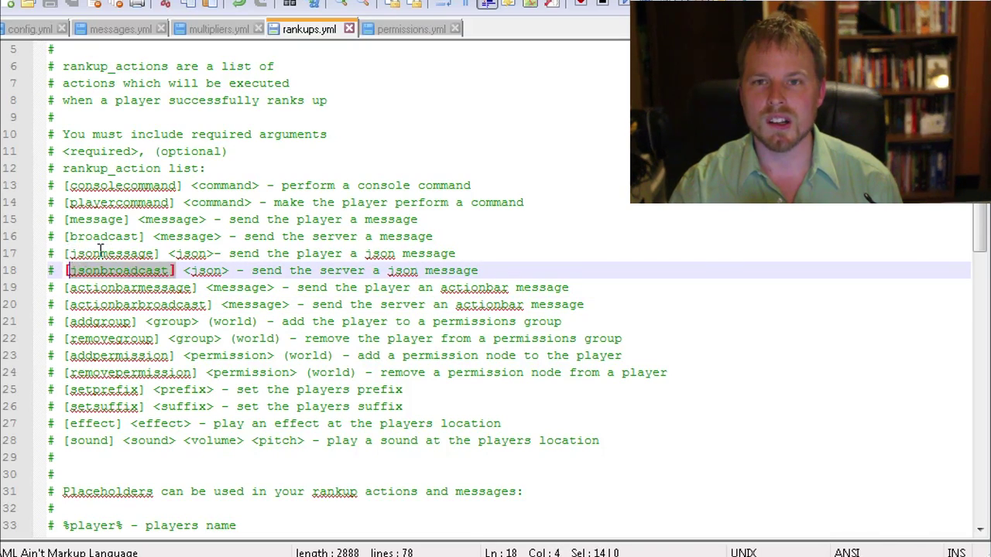
scroll(100, 251, "down", 3)
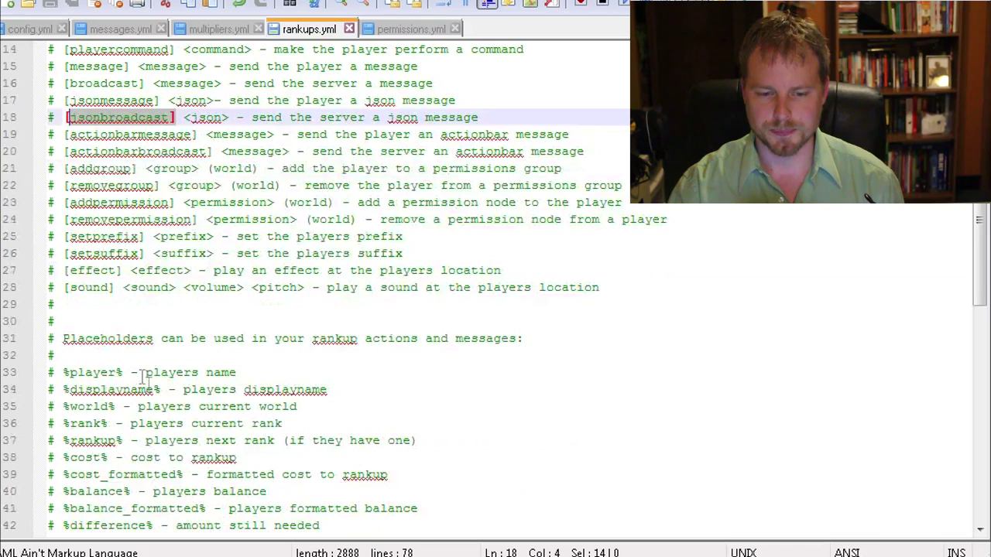
left_click_drag(125, 270, 65, 270)
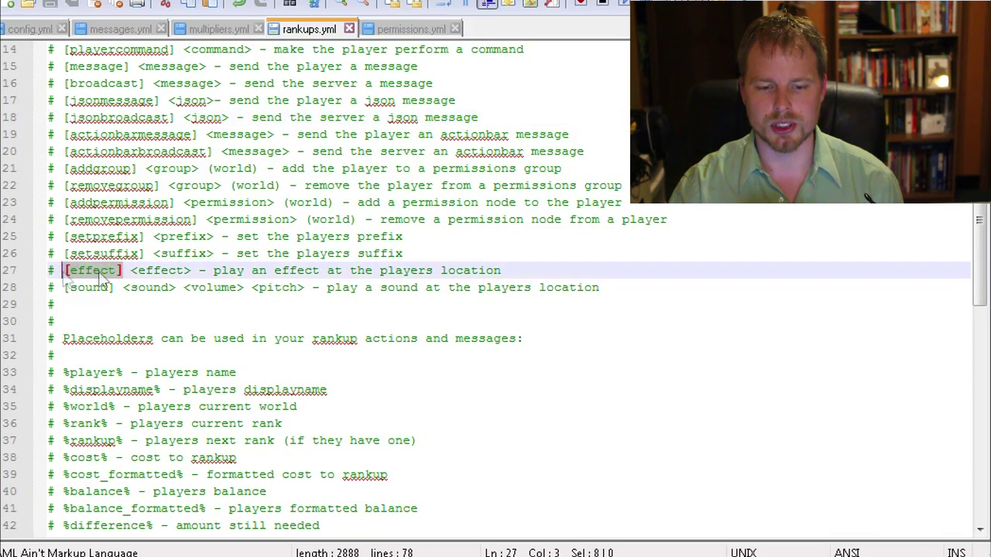
Examine the notes on required and optional arguments and the consolecommand and playercommand actions in rankups.yml.
scroll(170, 279, "up", 3)
scroll(171, 281, "up", 1)
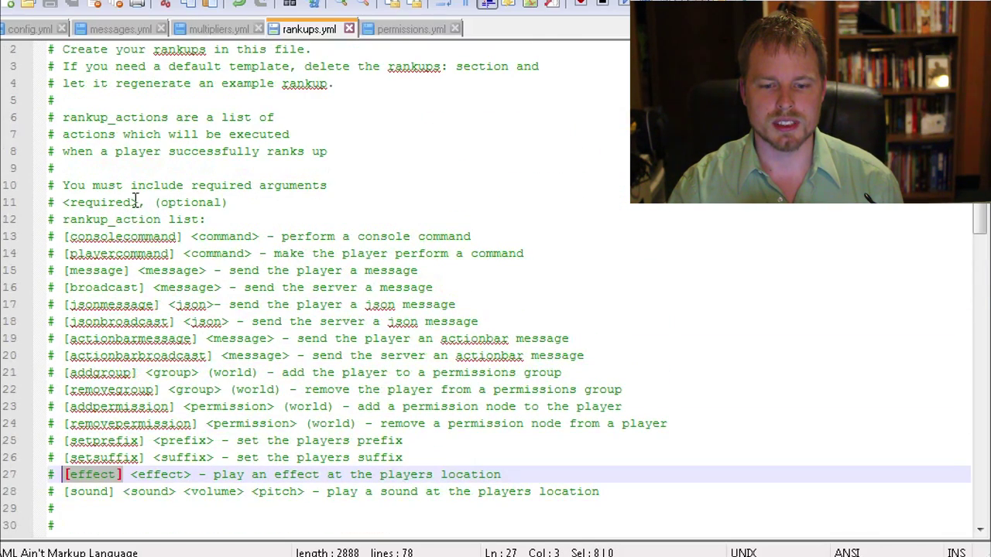
scroll(200, 381, "down", 1)
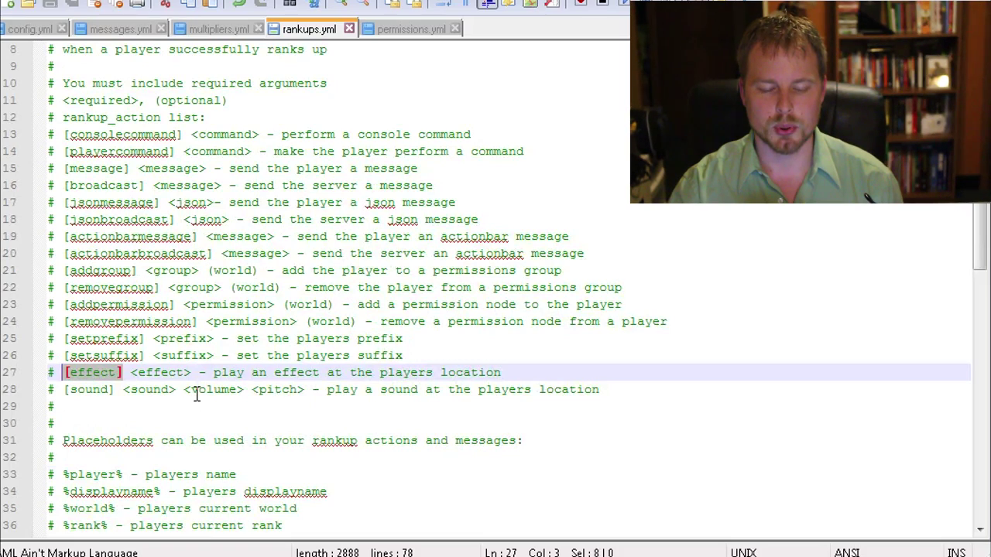
left_click_drag(183, 134, 65, 135)
left_click_drag(175, 152, 67, 151)
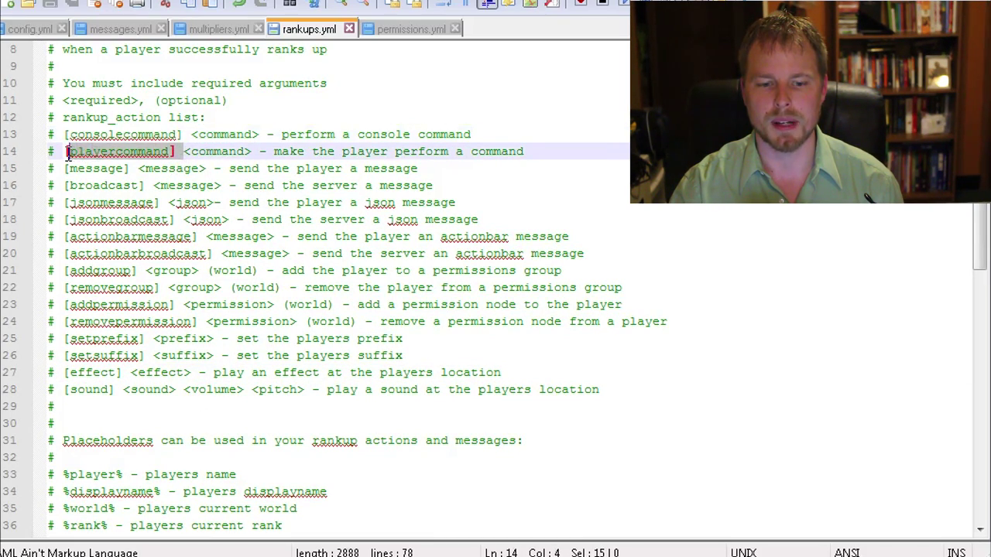
Copy the "[playercommand] <command>" syntax from the rankup_action list in the rankups.yml comments.
scroll(402, 275, "up", 1)
left_click(251, 202)
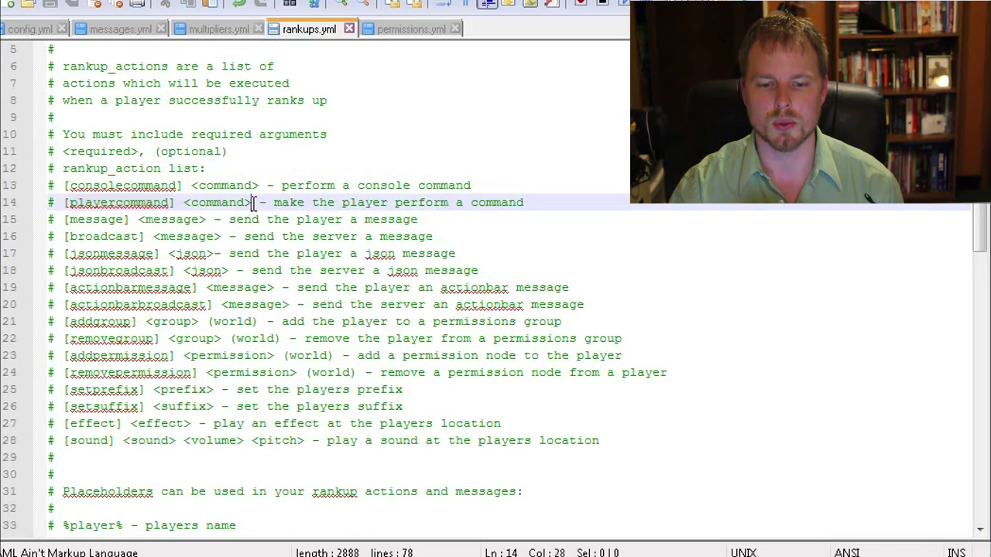
left_click_drag(251, 202, 64, 202)
key("ctrl+c")
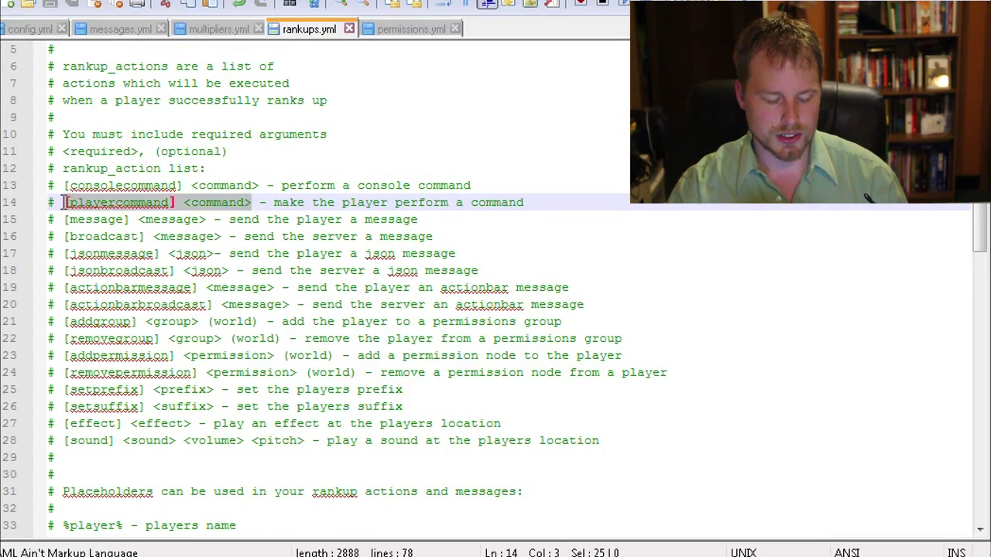
Add a list entry below the removegroup action in rank A's rankup_actions, with an opening single quote and the copied [playercommand] <command> text.
scroll(500, 427, "down", 15)
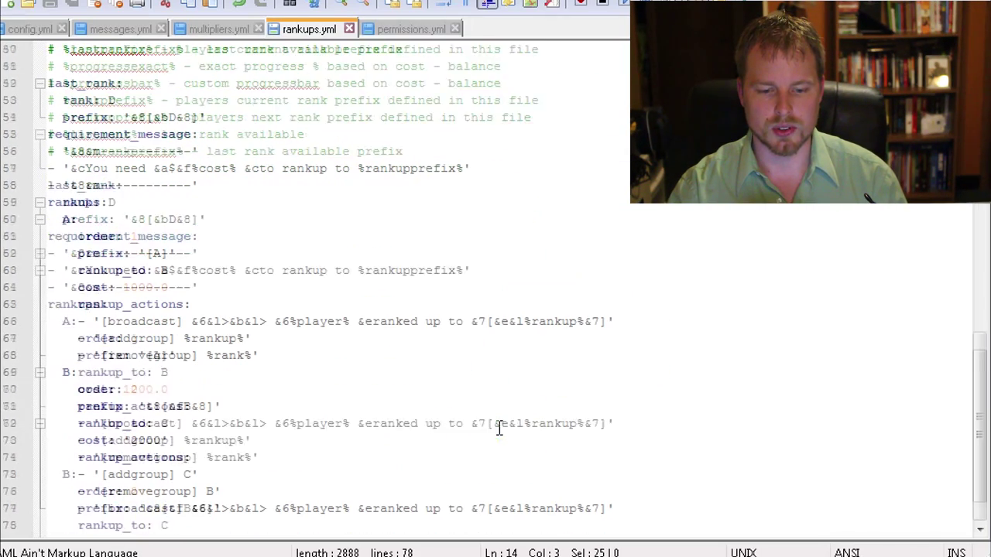
left_click(285, 355)
key("Return")
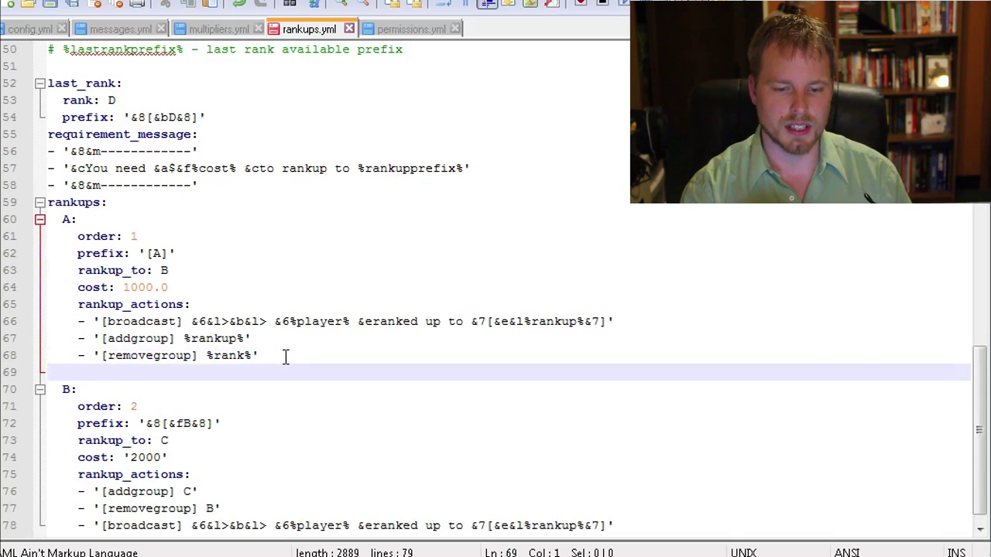
type("- ")
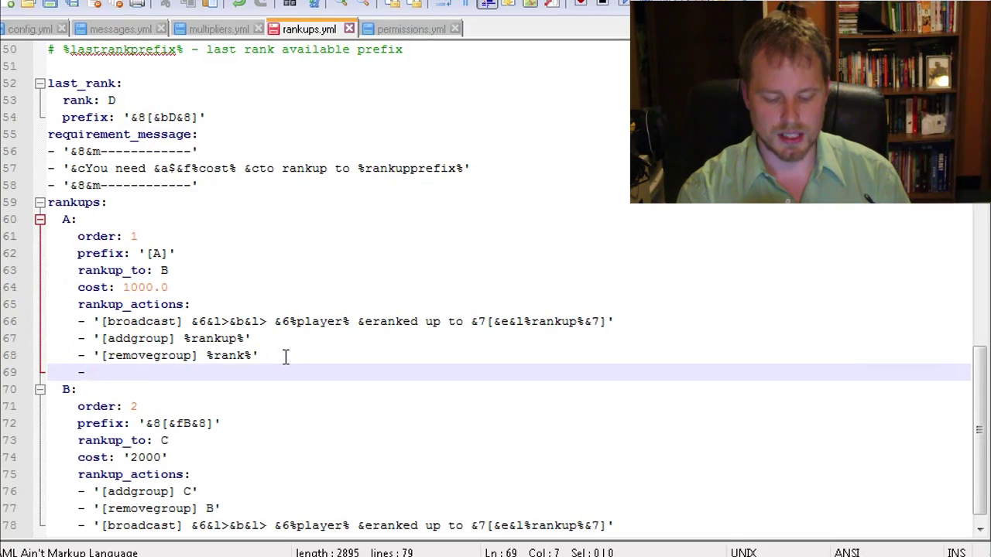
type("'")
key("ctrl+v")
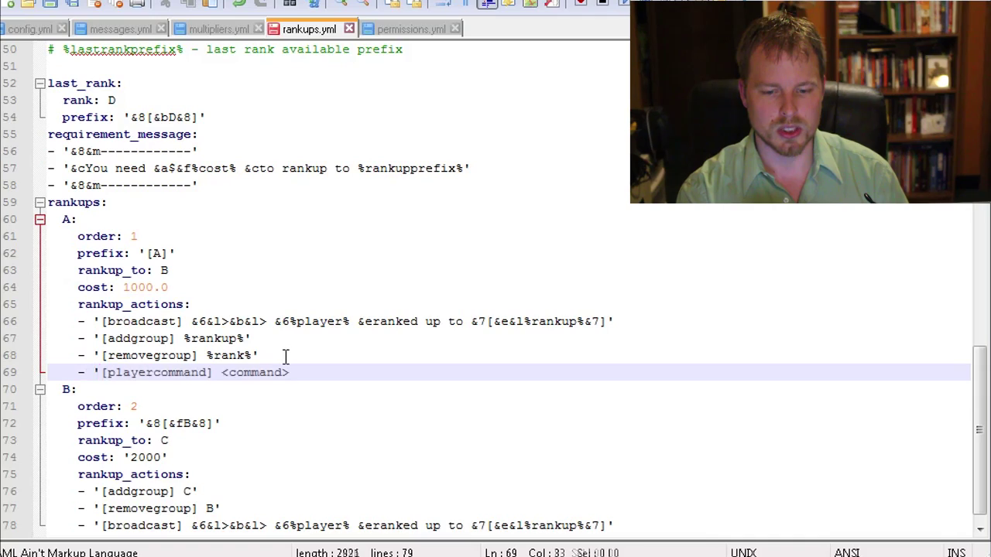
type("'")
Replace the <command> placeholder in rank A's new playercommand action with warp b and close the single quote.
key("shift+Left")
key("shift+Left")
key("shift+Left")
key("shift+Left")
key("shift+Left")
key("shift+Left")
key("shift+Left")
key("shift+Left")
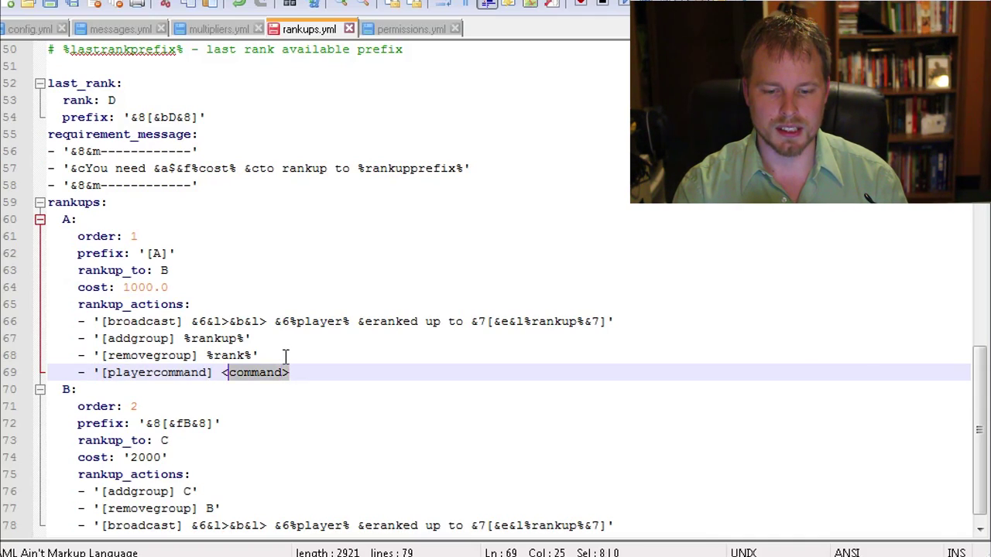
type("warp")
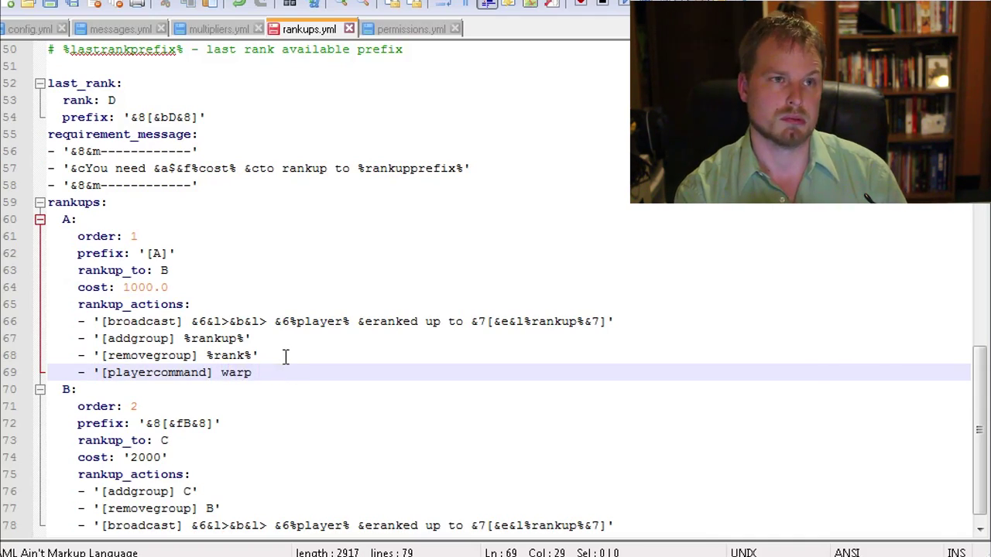
type(" b'")
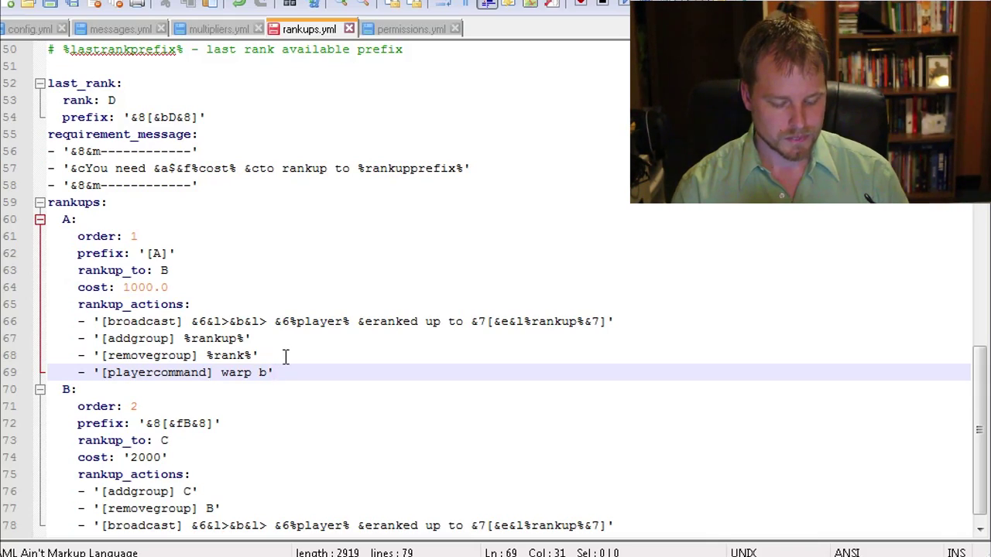
Delete the '[playercommand] warp b' line from rank A's rankup_actions.
key("shift+Home")
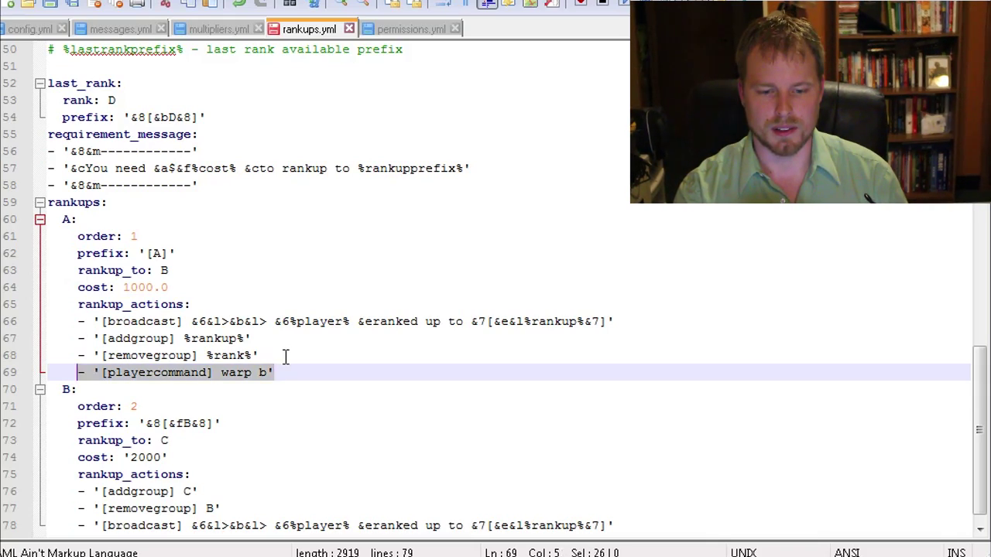
key("shift+Home")
key("BackSpace")
key("BackSpace")
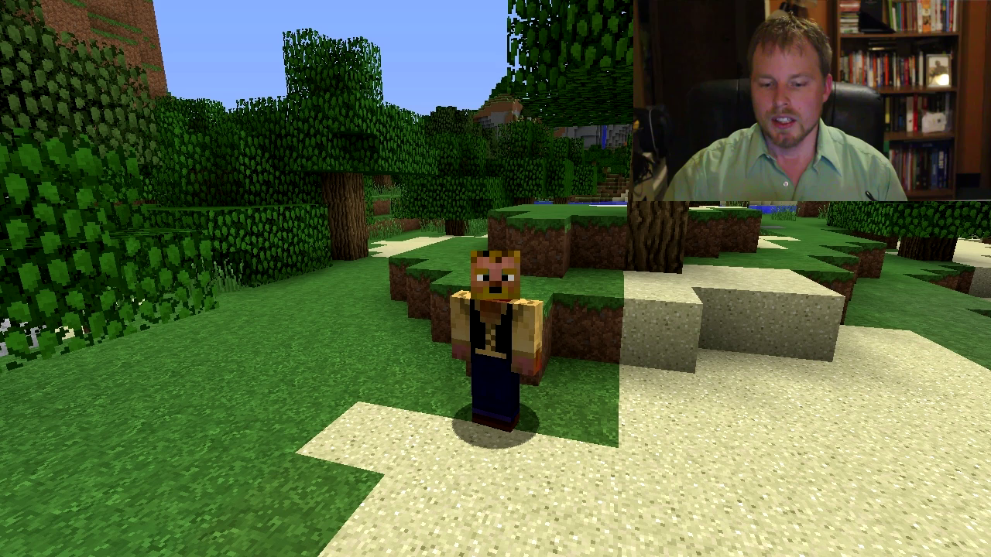